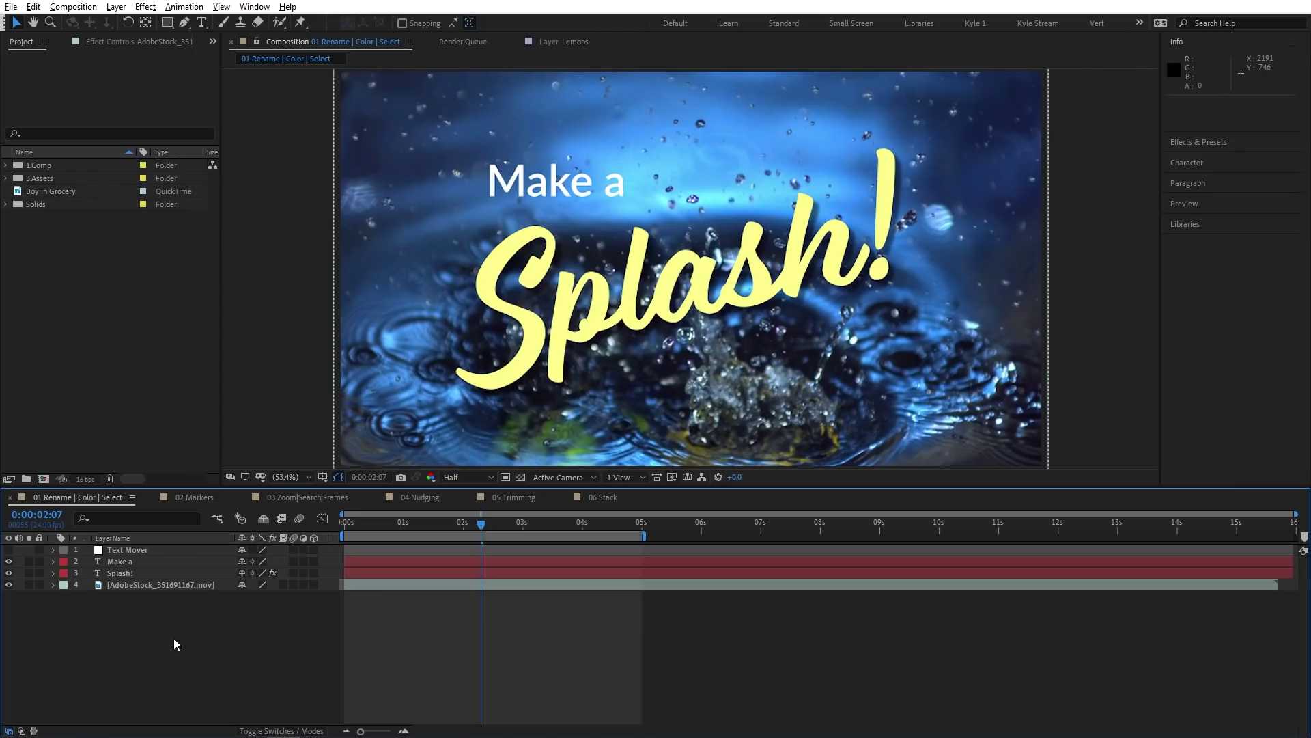
# Rename the AdobeStock footage layer as "Splash clip" and set its label color to Yellow
pyautogui.rightClick(150, 585)
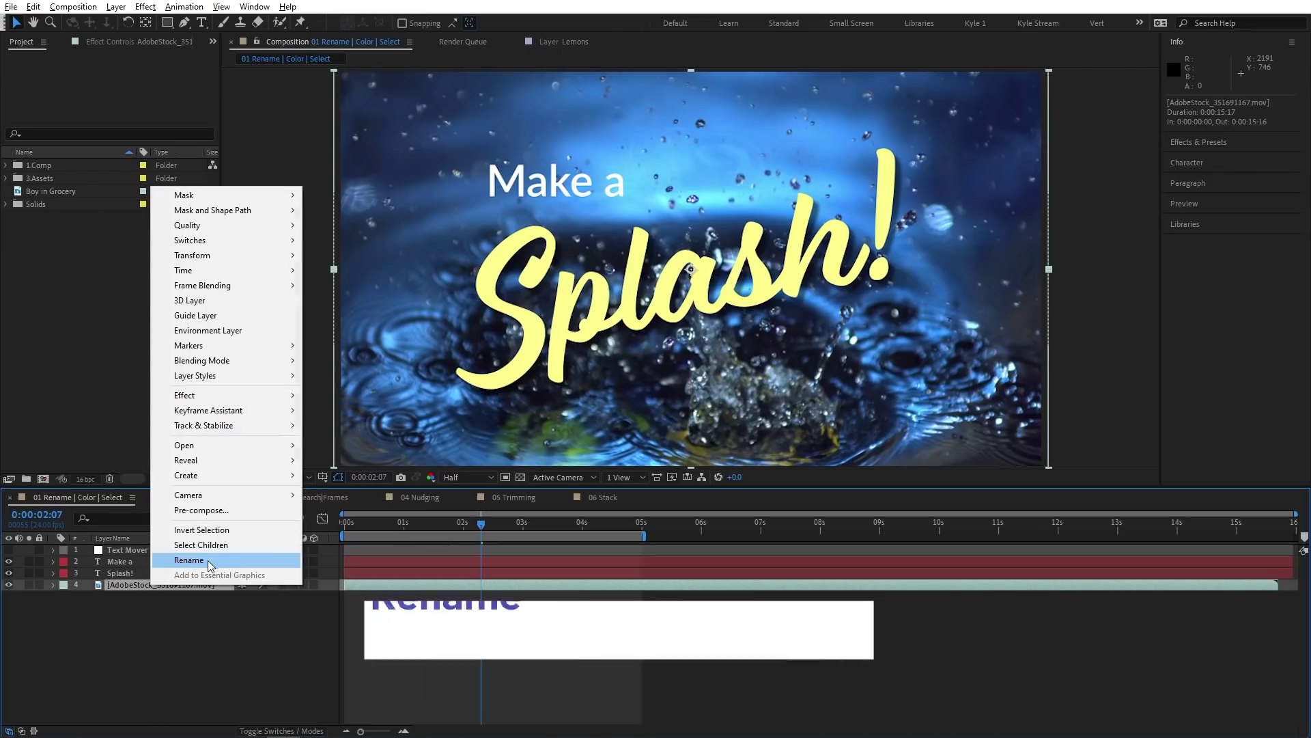
pyautogui.click(148, 586)
pyautogui.press('Return')
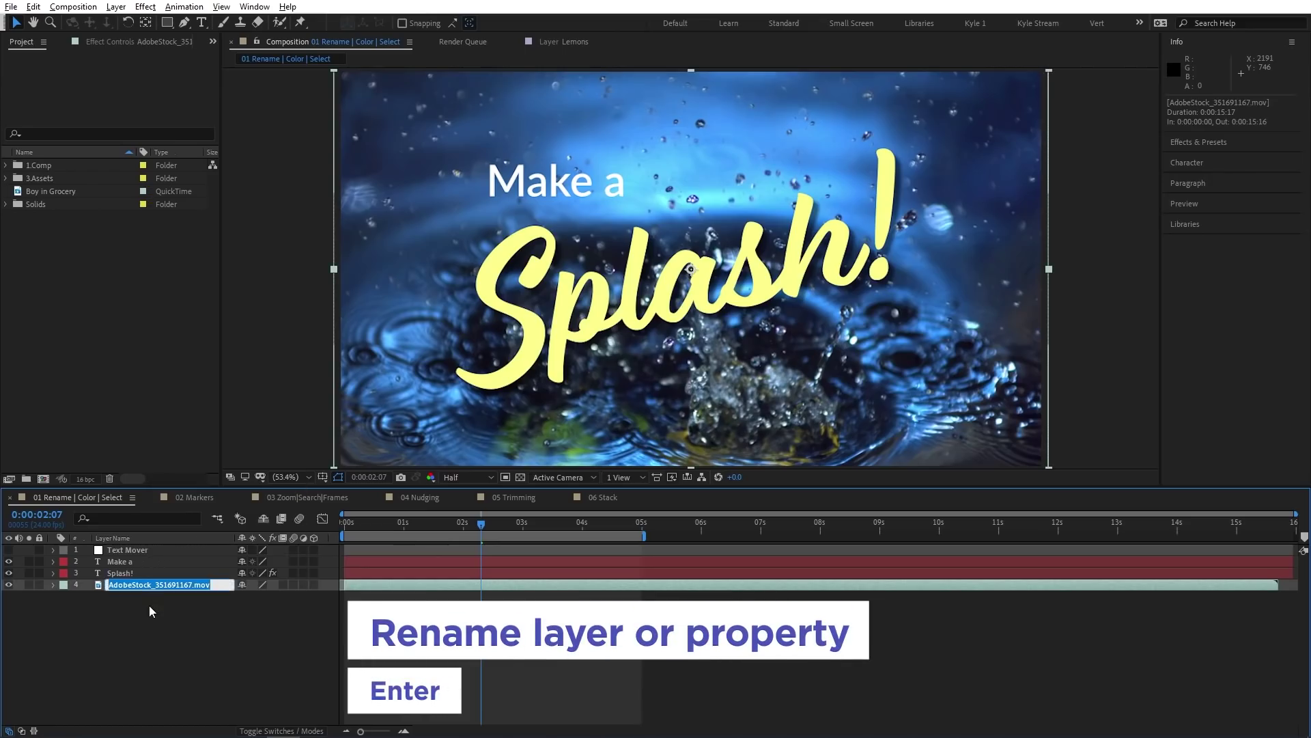
pyautogui.write('Spl')
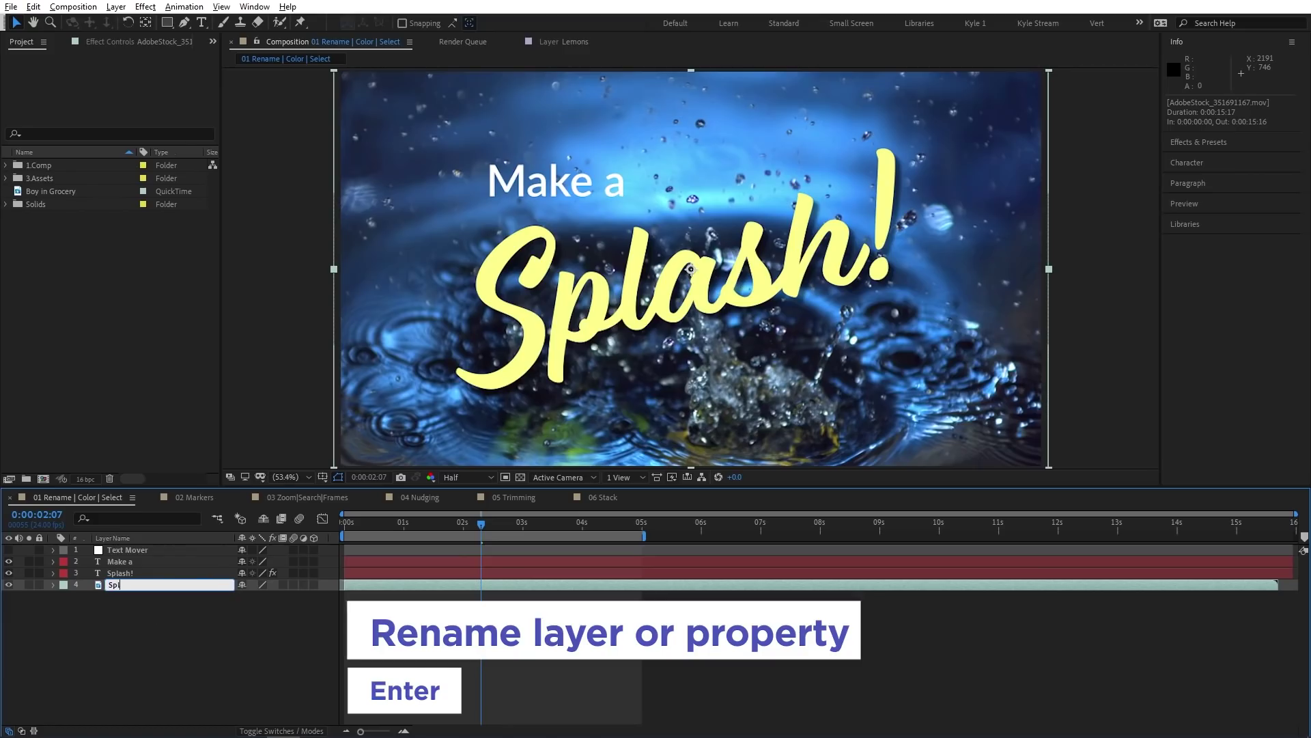
pyautogui.write('ash clip')
pyautogui.press('Return')
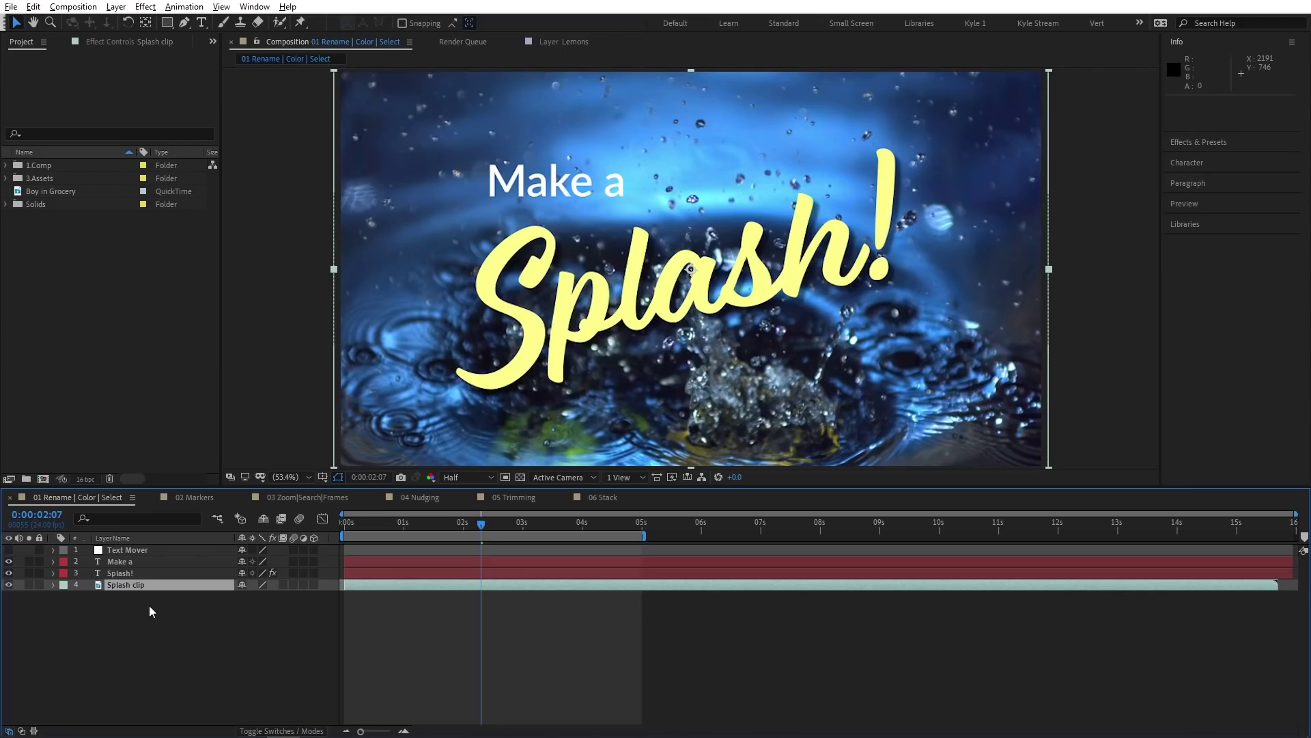
pyautogui.click(62, 585)
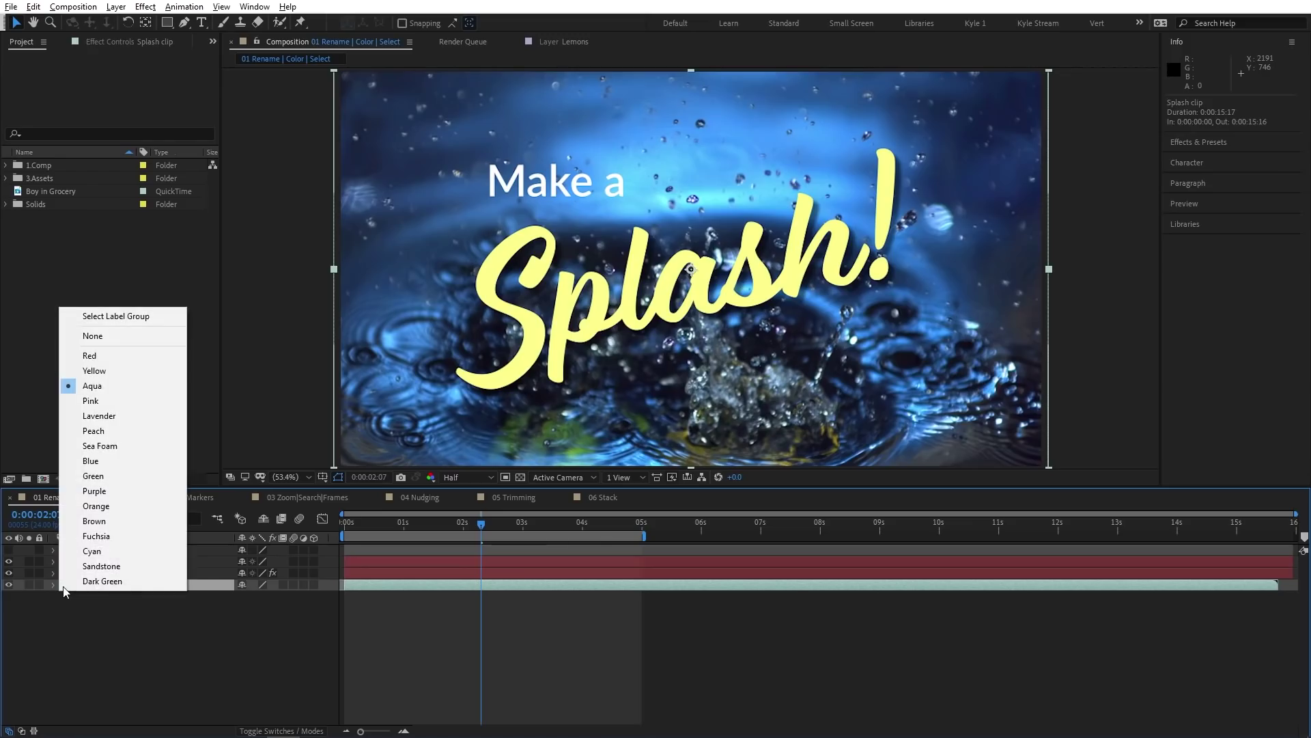
pyautogui.click(124, 374)
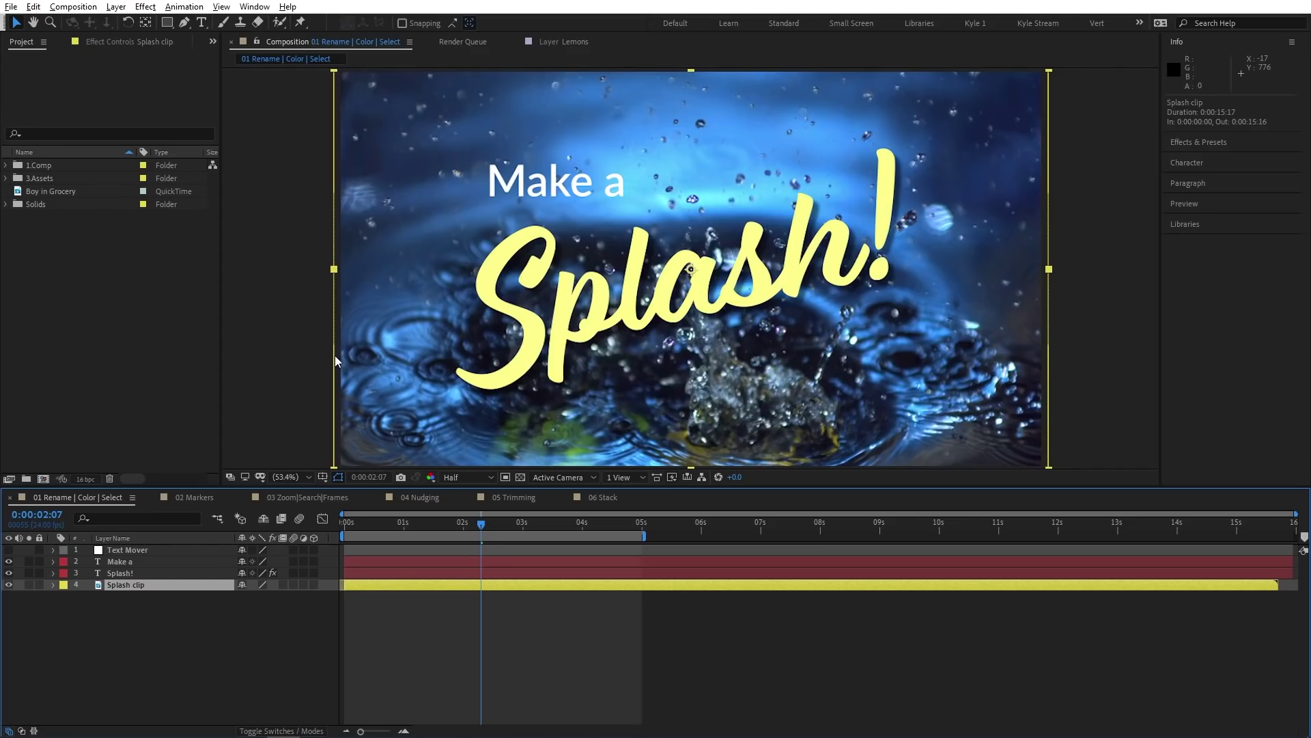
# Select every layer that shares the Make a layer's red label, and clear the selection
pyautogui.click(64, 562)
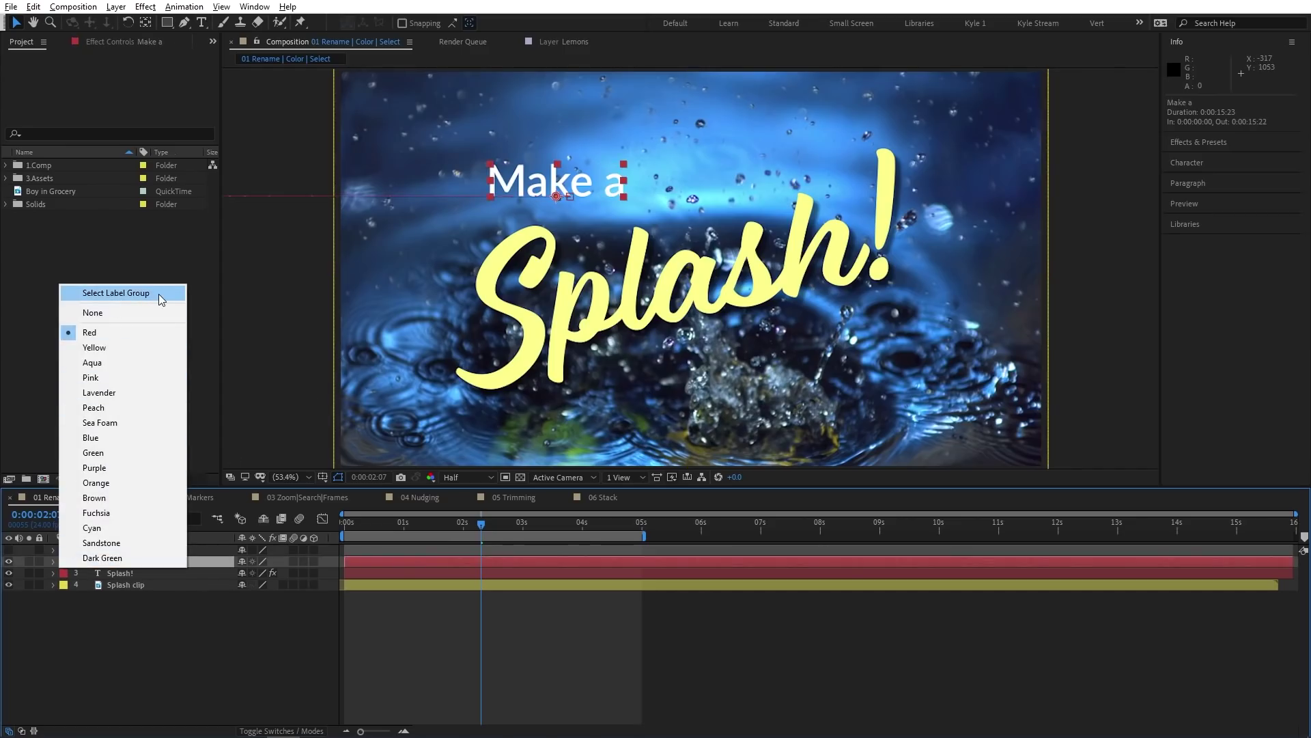
pyautogui.click(161, 298)
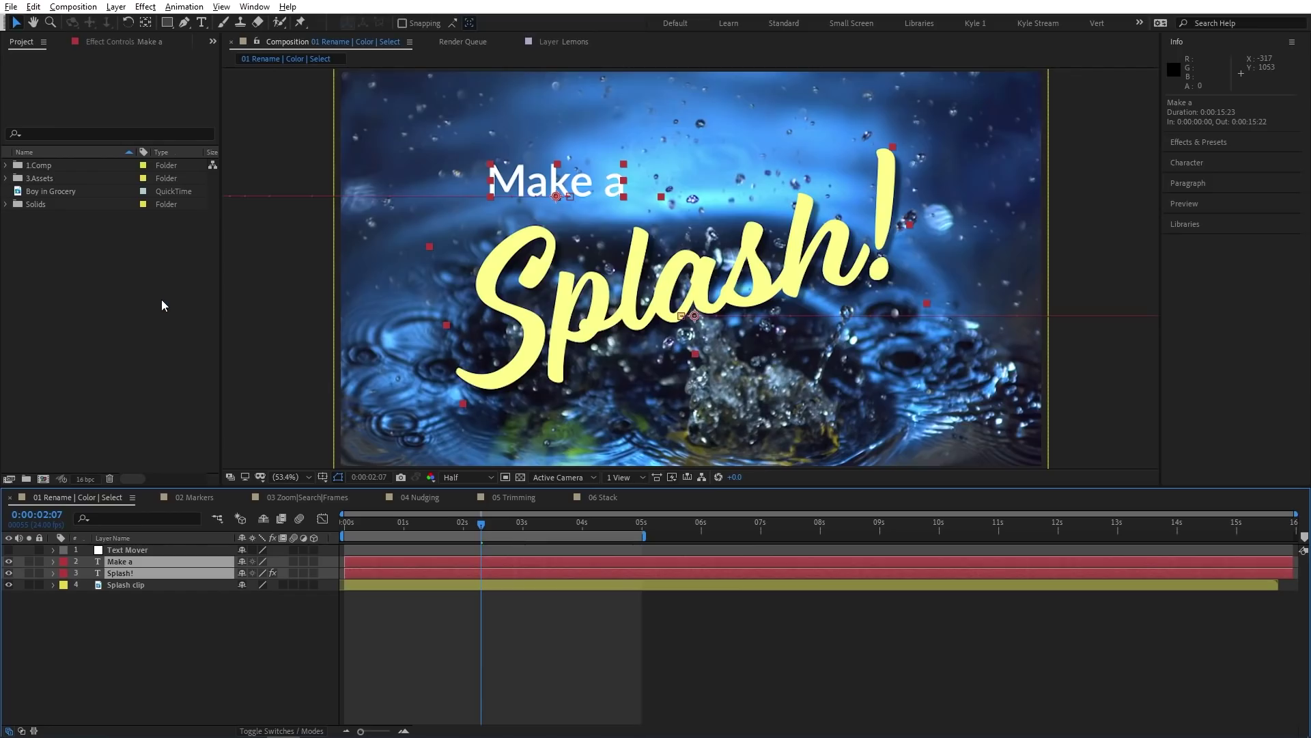
pyautogui.click(139, 613)
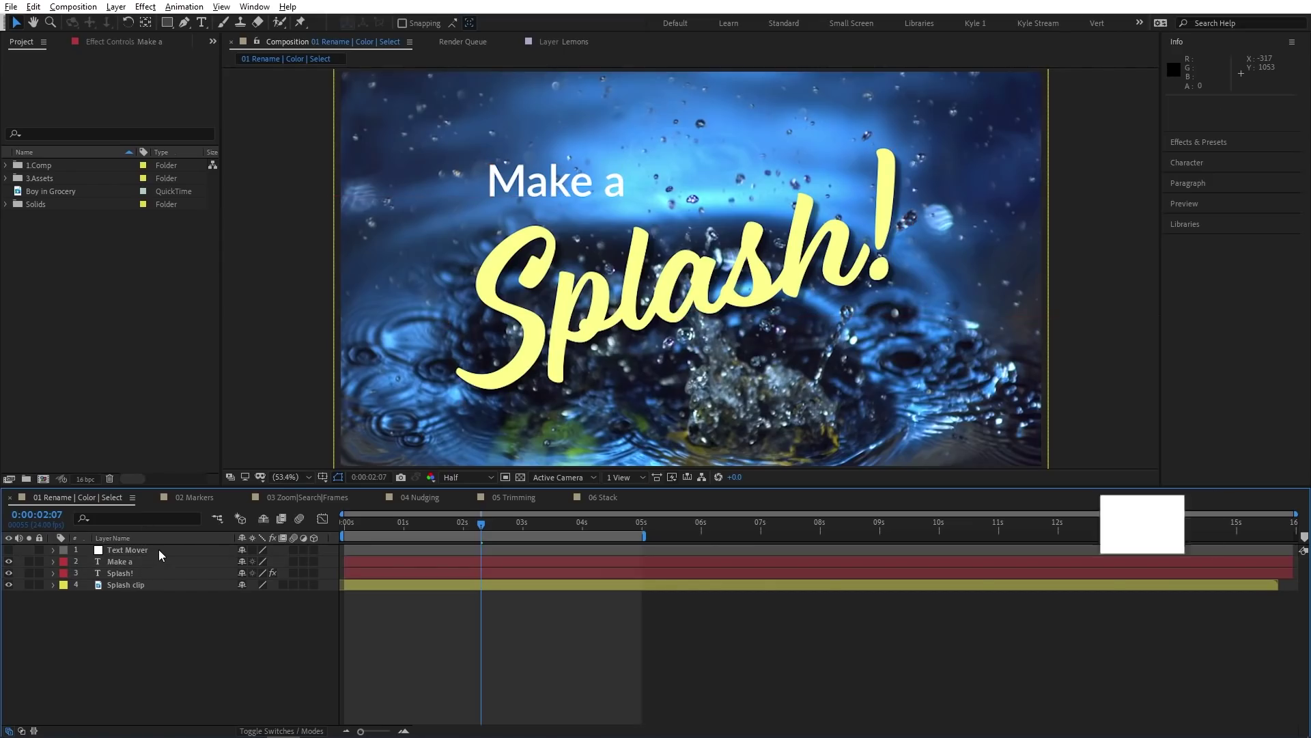
# Select all layers from Text Mover to Splash clip, and remove Make a and Splash clip from the selection
pyautogui.click(159, 549)
pyautogui.keyDown('shift'); pyautogui.click(161, 586); pyautogui.keyUp('shift')
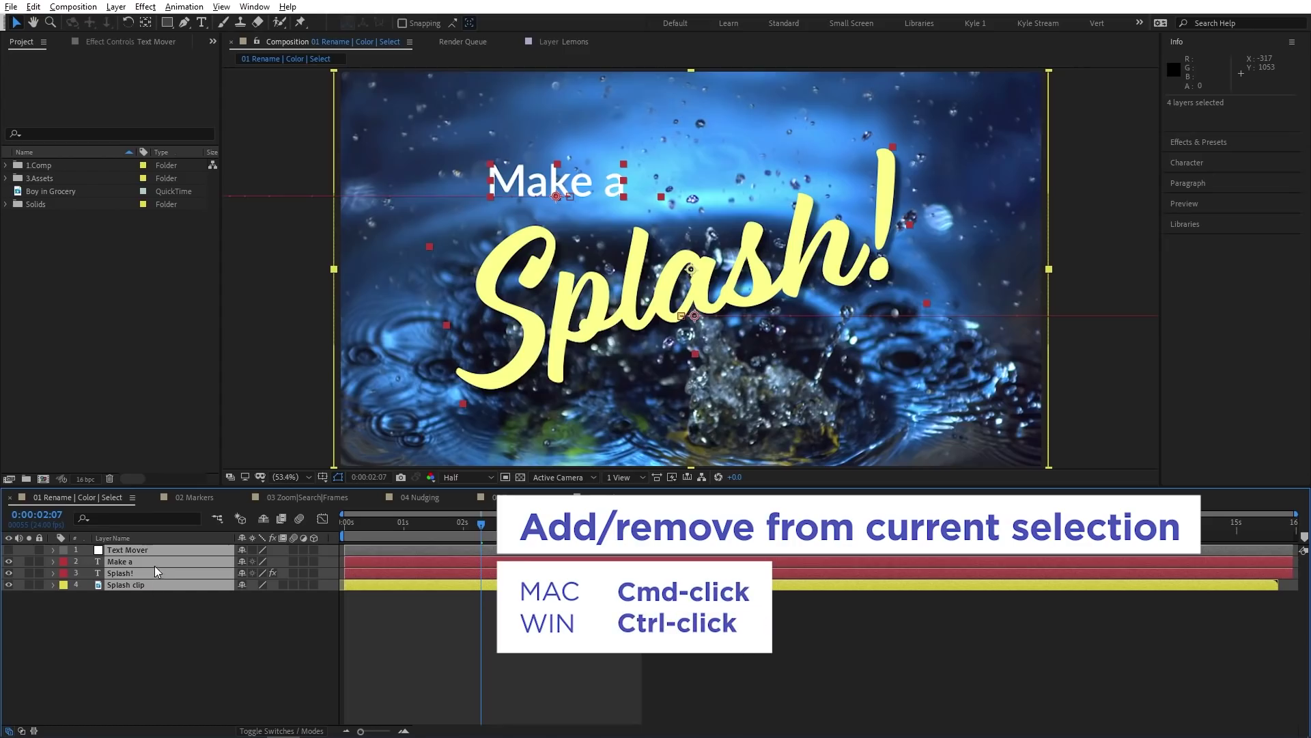
pyautogui.keyDown('ctrl'); pyautogui.click(156, 561); pyautogui.keyUp('ctrl')
pyautogui.keyDown('ctrl'); pyautogui.click(158, 585); pyautogui.keyUp('ctrl')
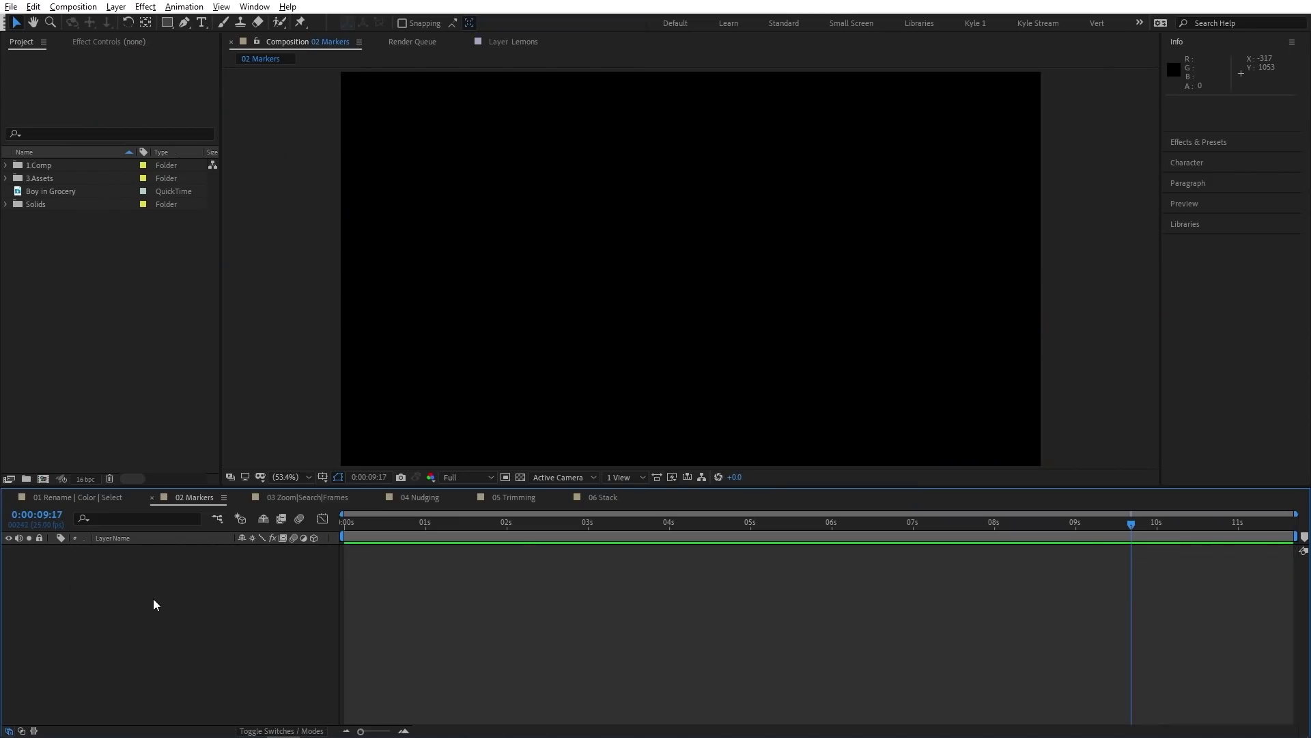
# Add the Boy in Grocery clip at the start of the 02 Markers composition and put a layer marker at 0:00:06:18
pyautogui.press('Home')
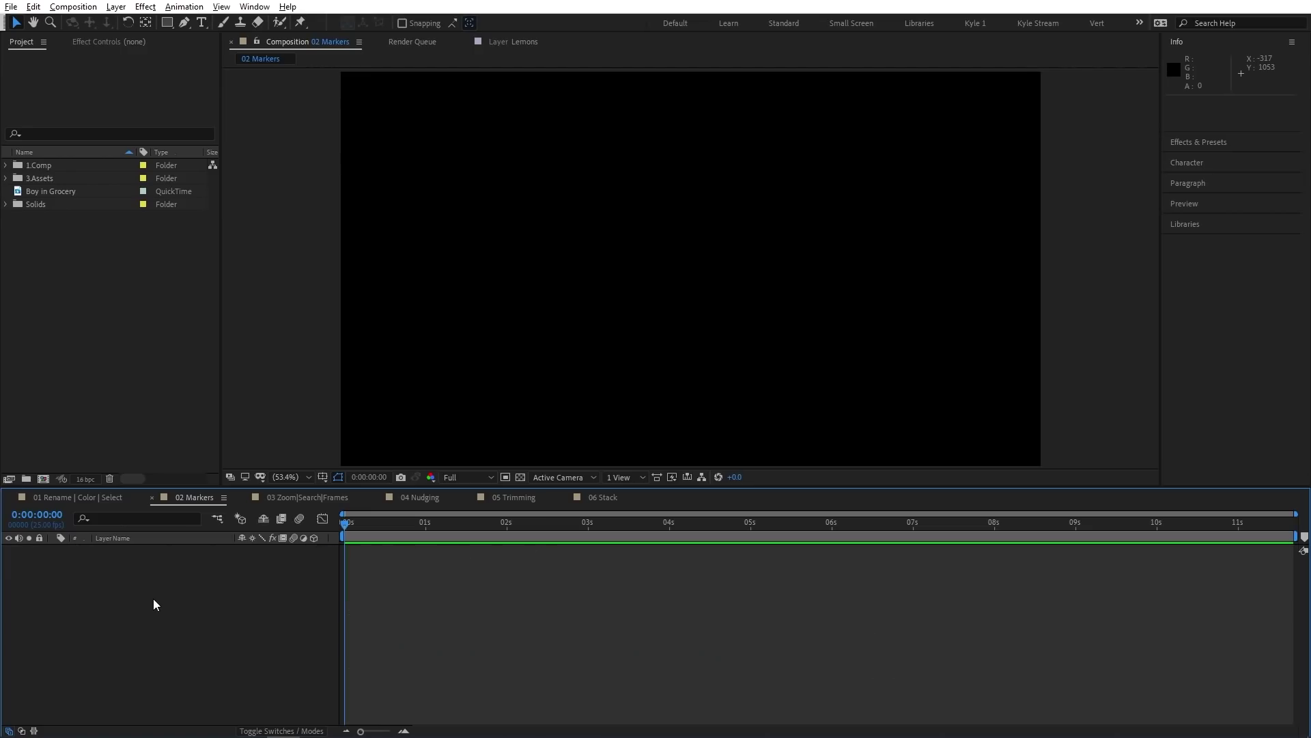
pyautogui.moveTo(61, 192); pyautogui.dragTo(688, 272)
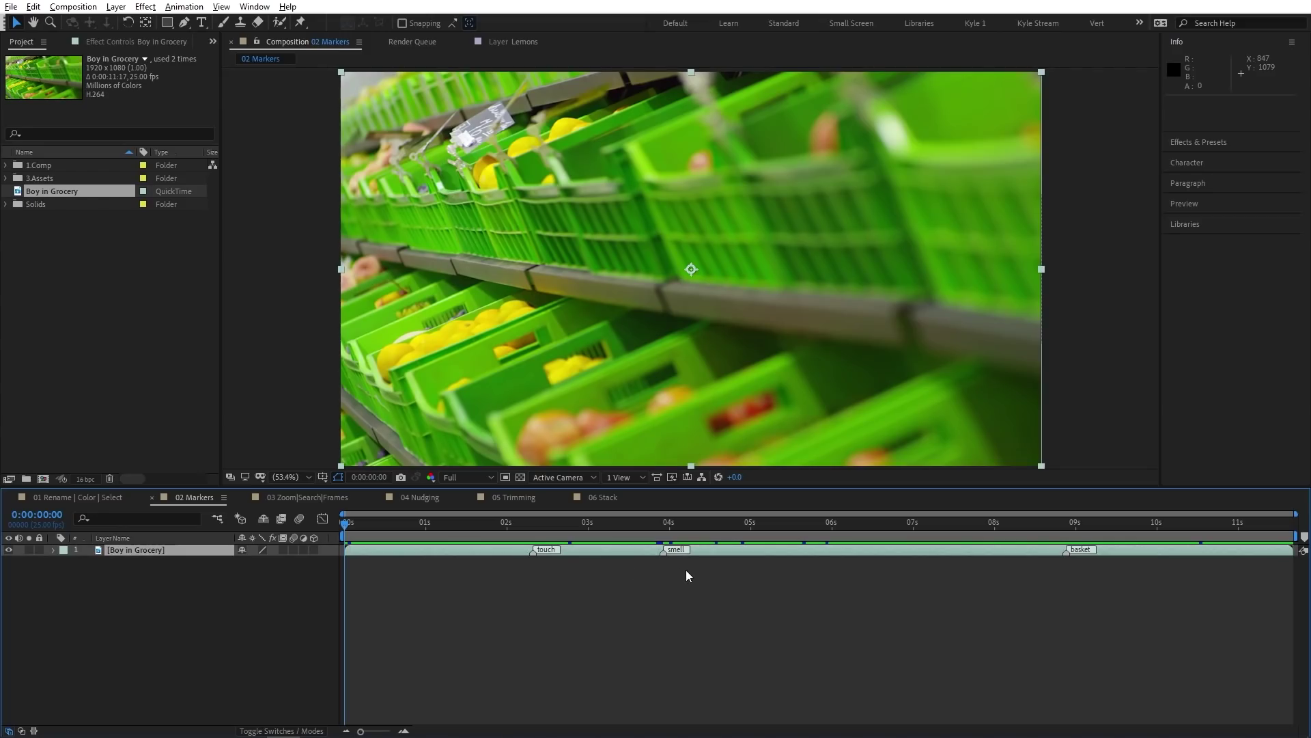
pyautogui.press('KP_Multiply')
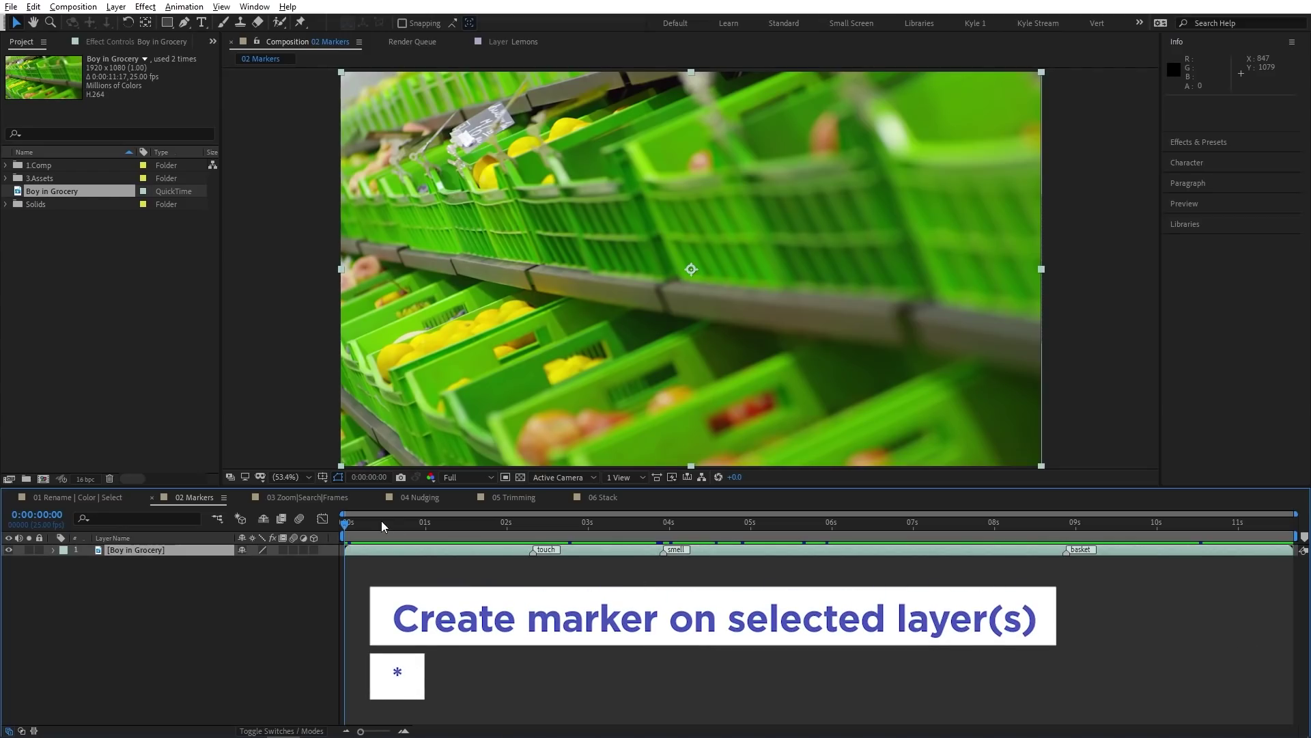
pyautogui.moveTo(382, 522); pyautogui.dragTo(889, 526)
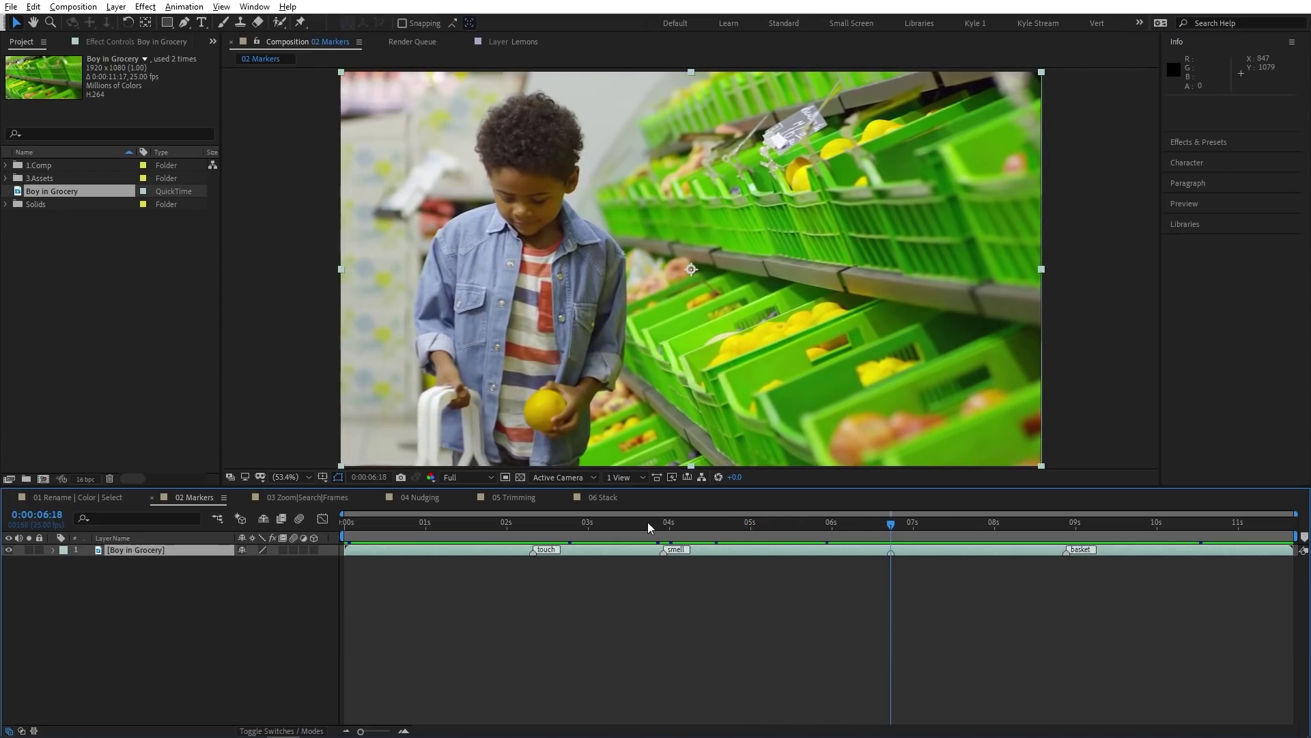
# Add three more markers to the Boy in Grocery layer on the fly during preview playback, between about 1 and 2 seconds
pyautogui.press('space')
pyautogui.press('KP_Multiply')
pyautogui.press('KP_Multiply')
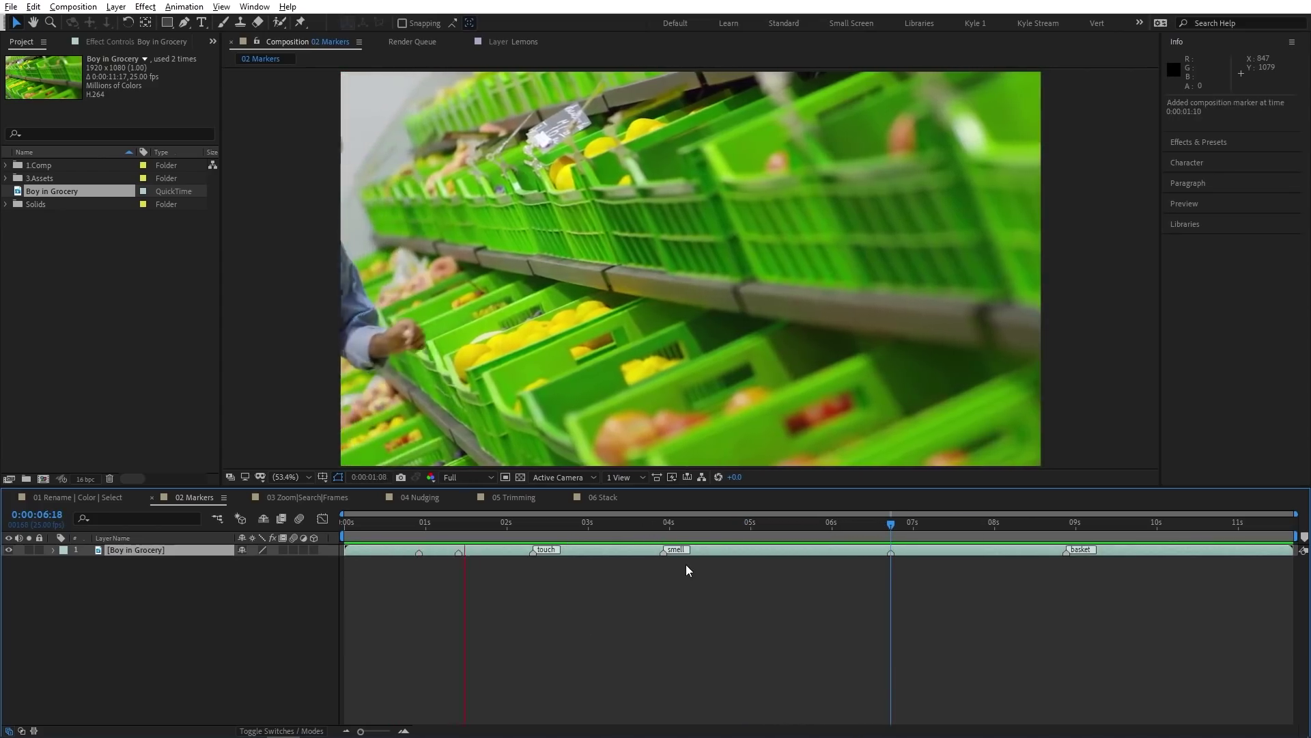
pyautogui.press('KP_Multiply')
pyautogui.press('space')
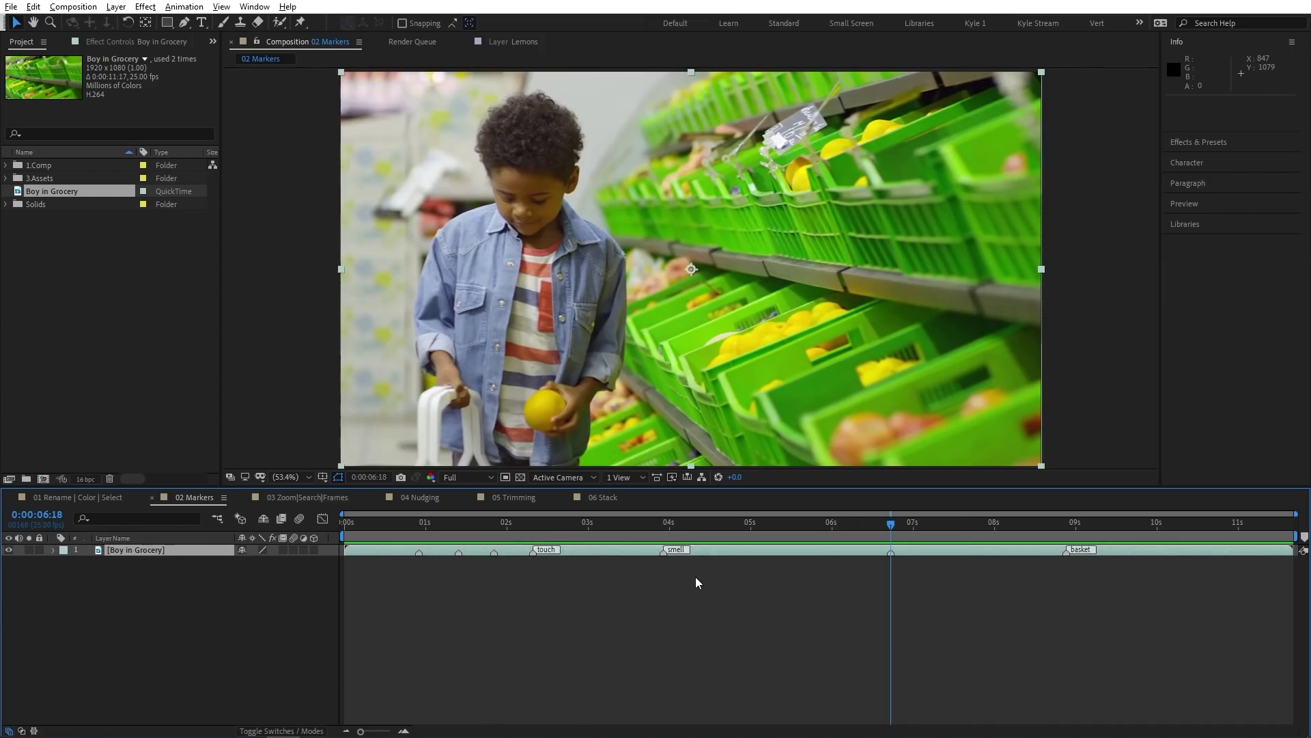
# Give the layer marker at 0:00:06:18 the comment "My notes", a Yellow label and a duration of 24 frames
pyautogui.doubleClick(890, 552)
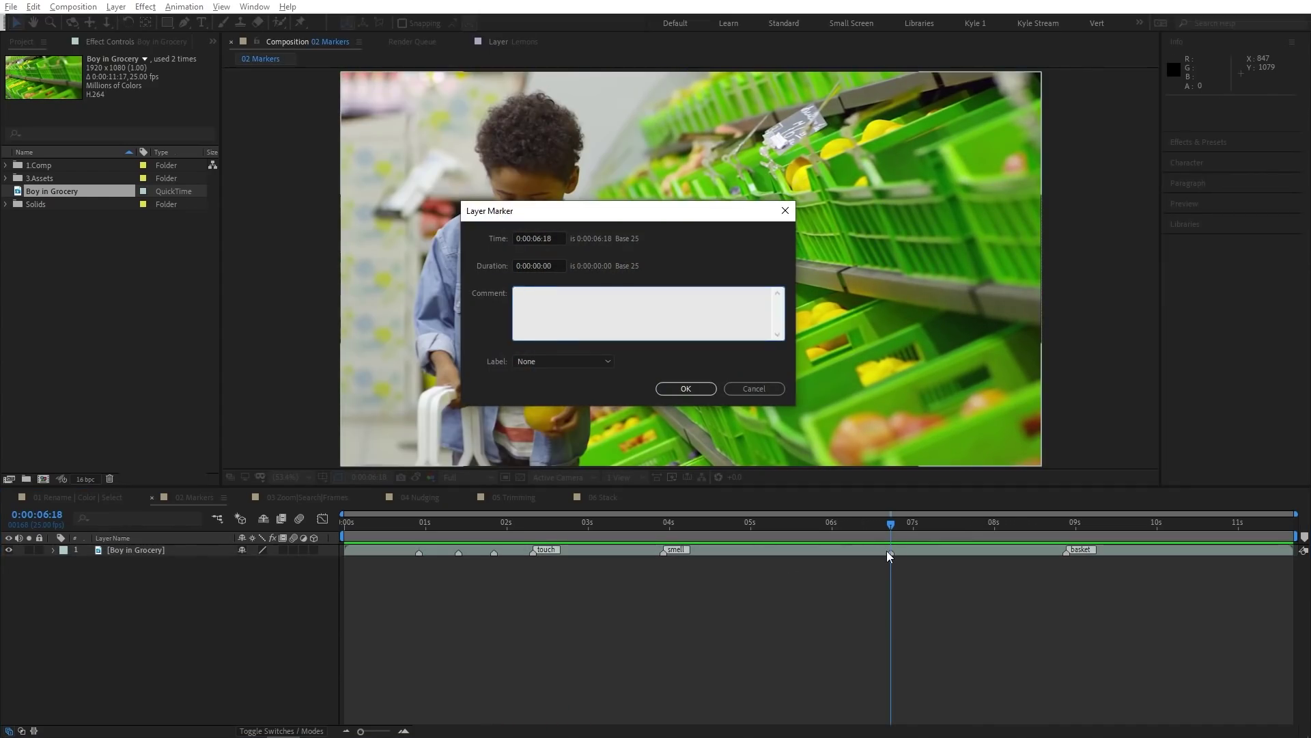
pyautogui.write('My notes')
pyautogui.click(594, 360)
pyautogui.click(559, 405)
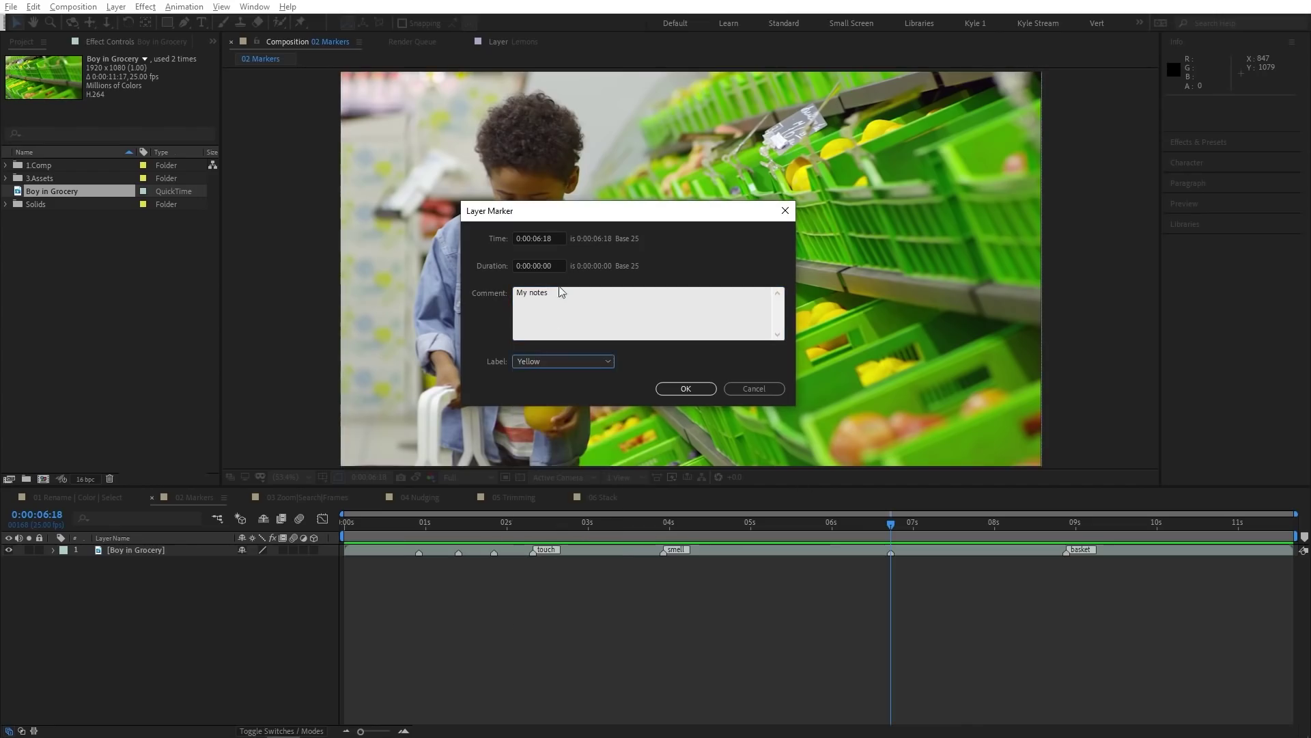
pyautogui.click(559, 265)
pyautogui.write('24')
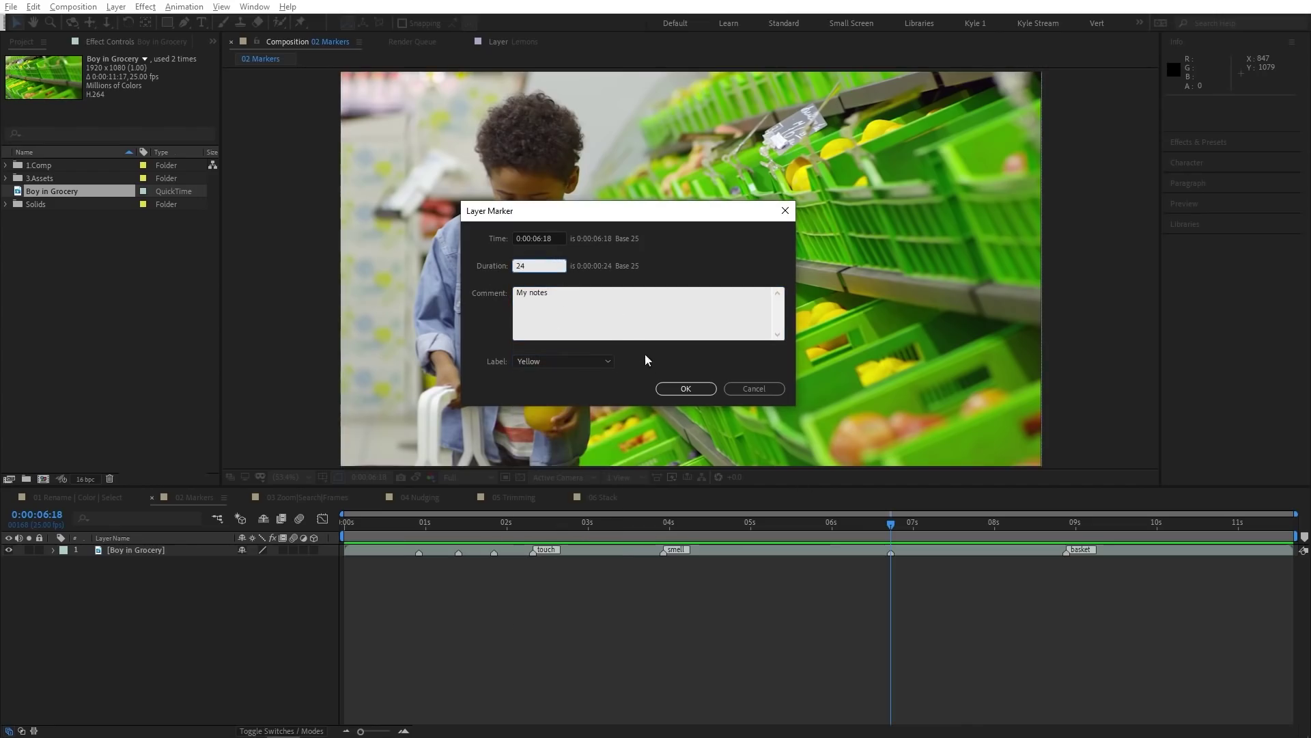
pyautogui.click(671, 389)
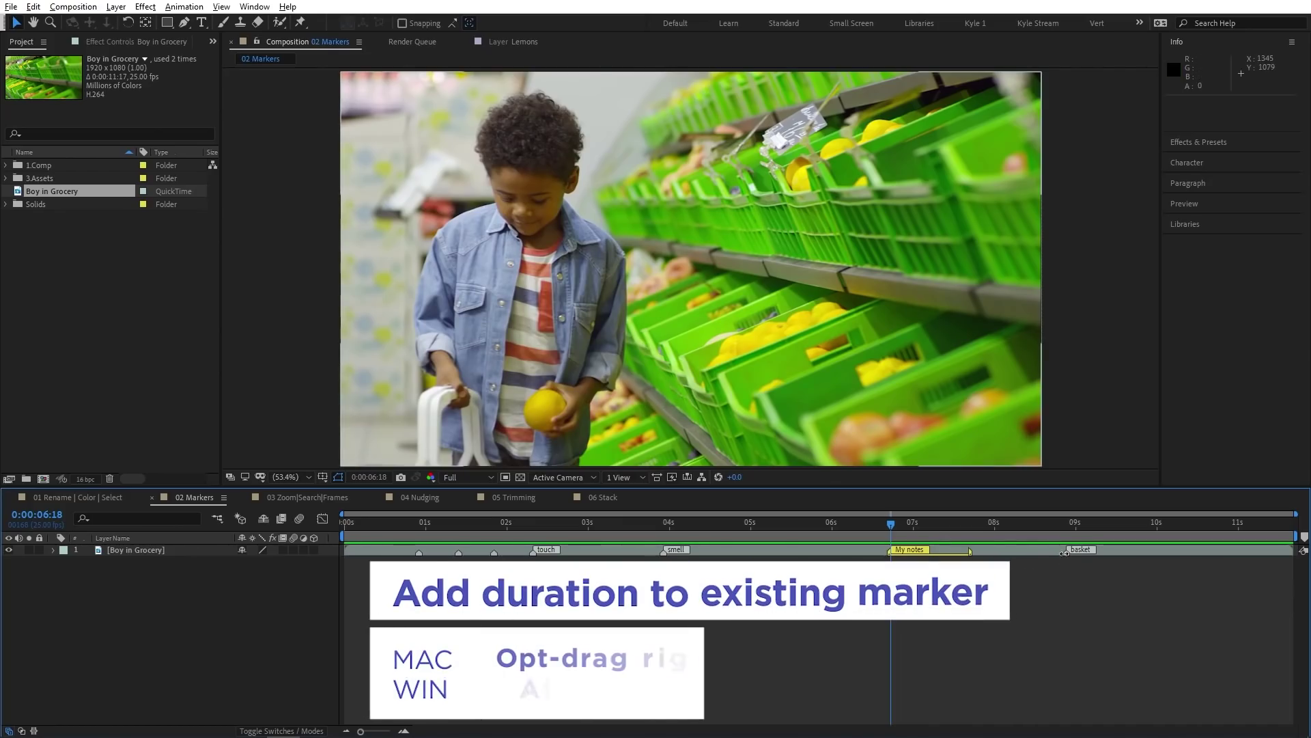
# Move the basket marker to 0:00:08:10 and give it a duration that ends shortly after the 9-second mark
pyautogui.moveTo(1069, 552); pyautogui.dragTo(1194, 551)
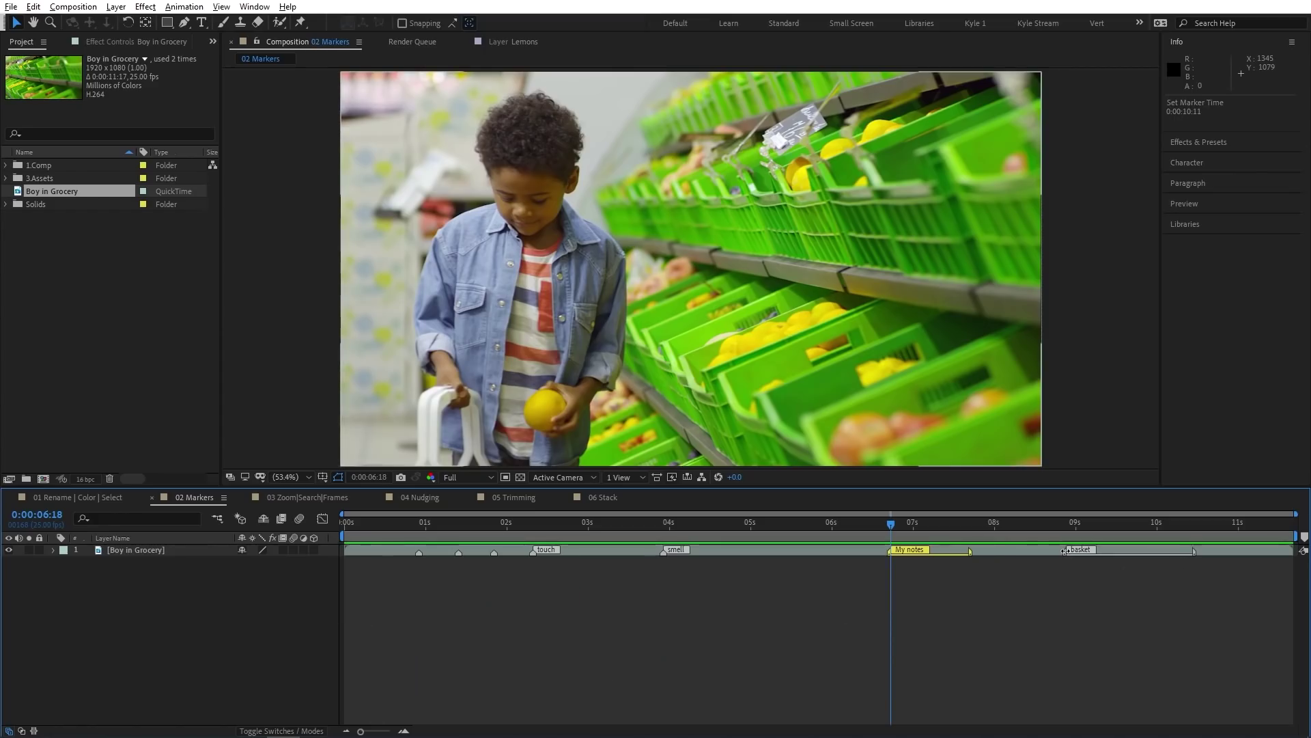
pyautogui.moveTo(1066, 552); pyautogui.dragTo(1026, 552)
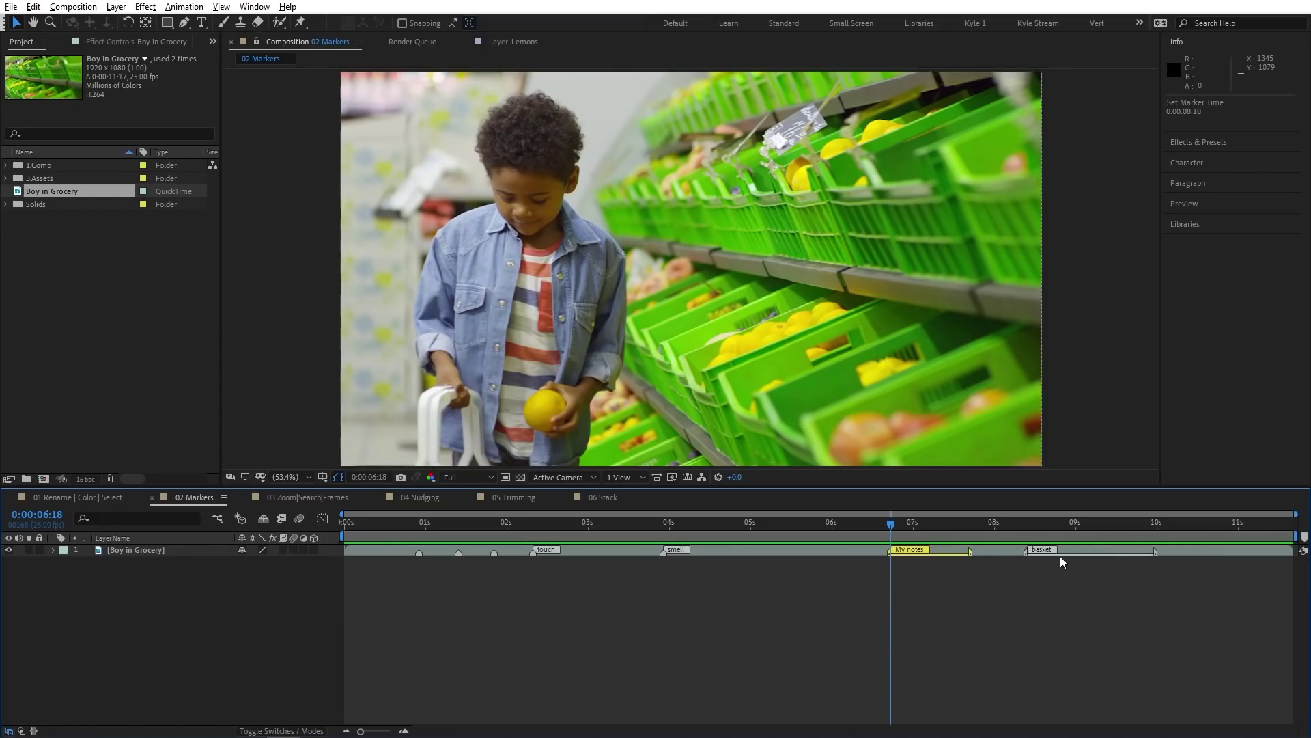
pyautogui.moveTo(1159, 550); pyautogui.dragTo(1097, 550)
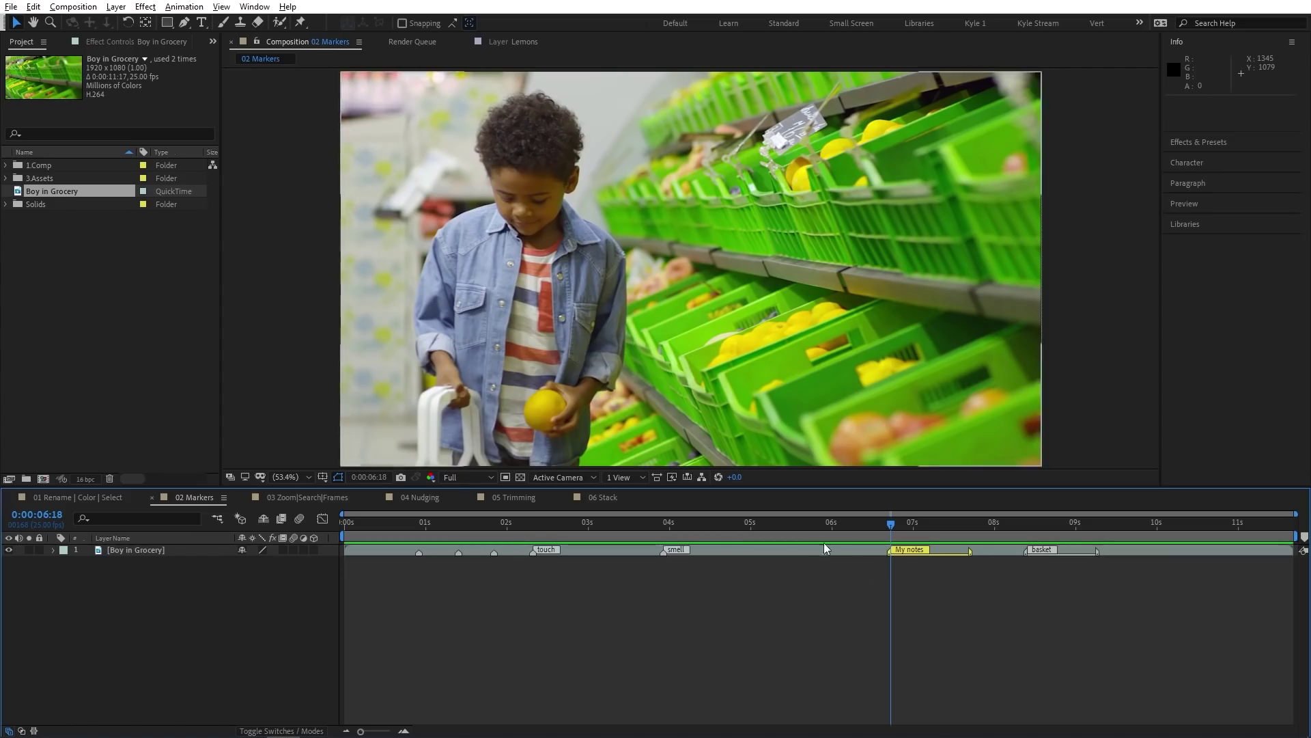
# Add an unnumbered composition marker at 0:00:05:05 and numbered markers 1, 2 and 3 at 0:00:06:07, 0:00:08:04 and 0:00:09:20
pyautogui.moveTo(795, 524); pyautogui.dragTo(766, 524)
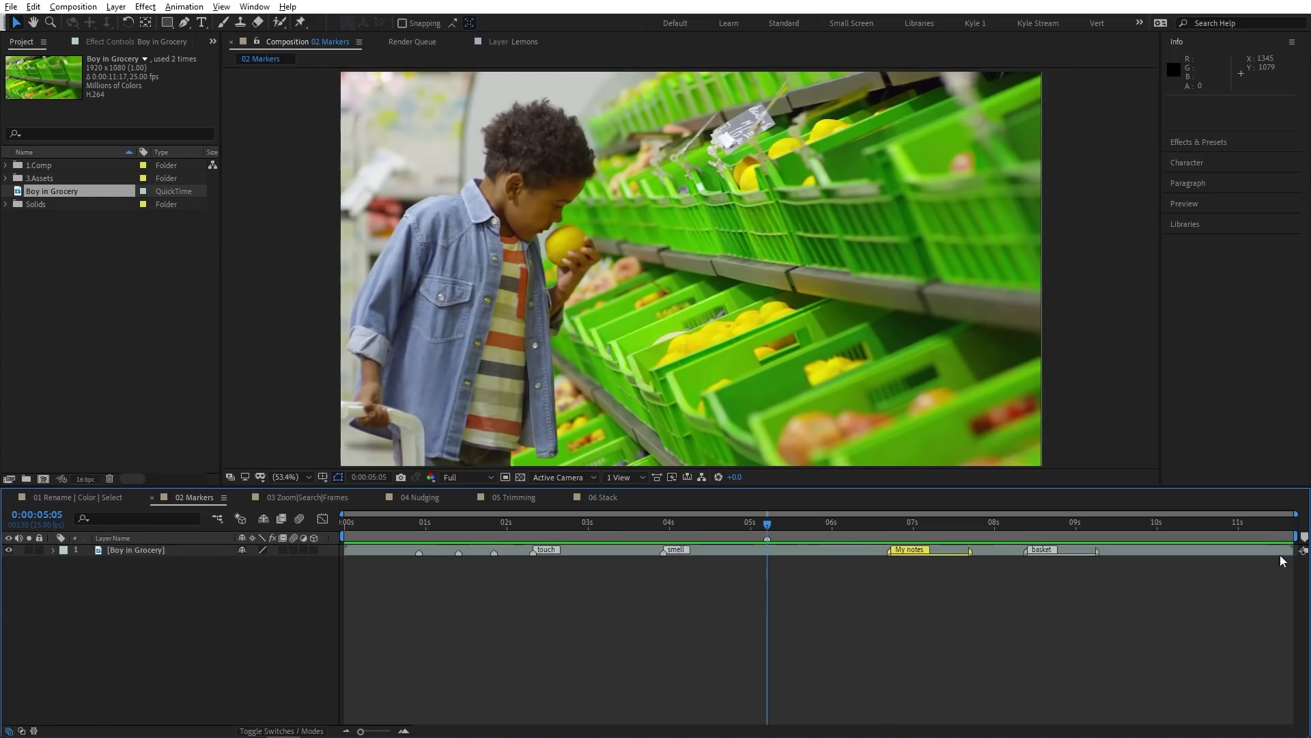
pyautogui.moveTo(1303, 536); pyautogui.dragTo(858, 537)
pyautogui.moveTo(1116, 525)
pyautogui.mouseDown()
pyautogui.moveTo(1012, 526)
pyautogui.moveTo(1006, 538)
pyautogui.mouseUp()
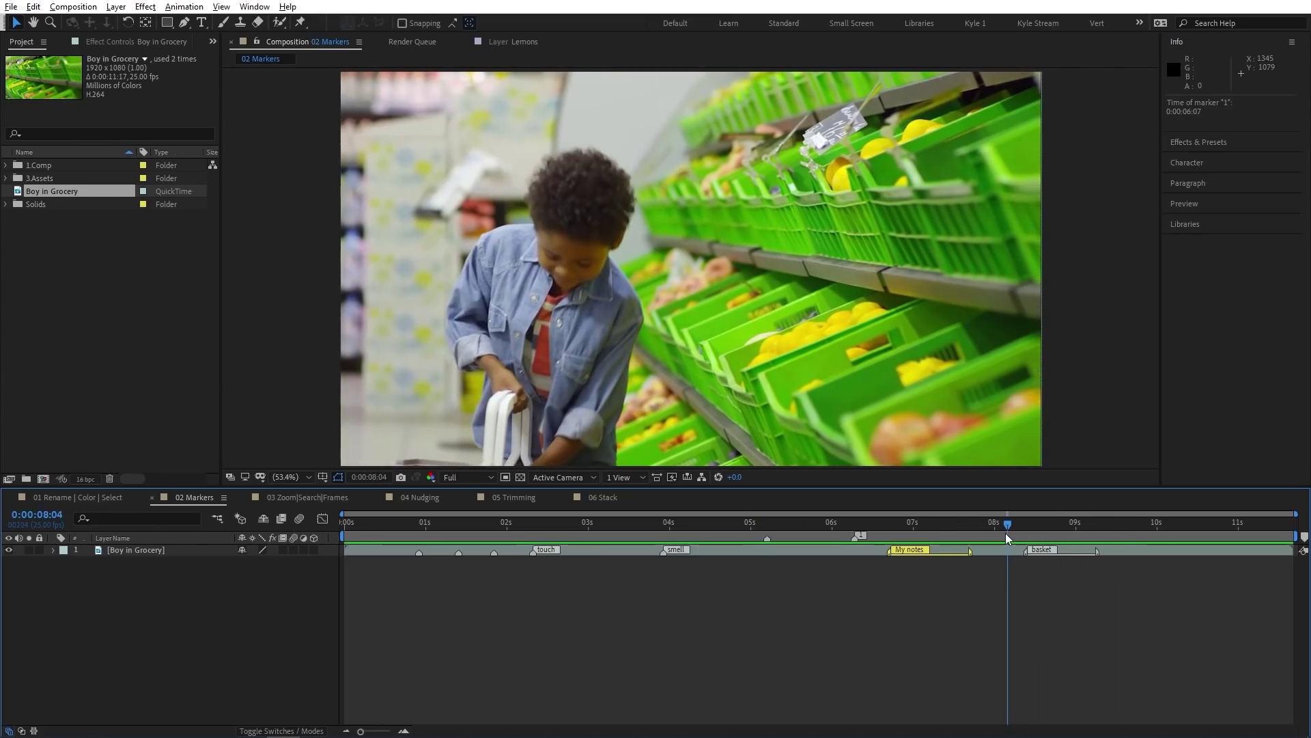
pyautogui.press('KP_Multiply')
pyautogui.moveTo(1115, 522); pyautogui.dragTo(1140, 528)
pyautogui.hotkey('shift', '3')
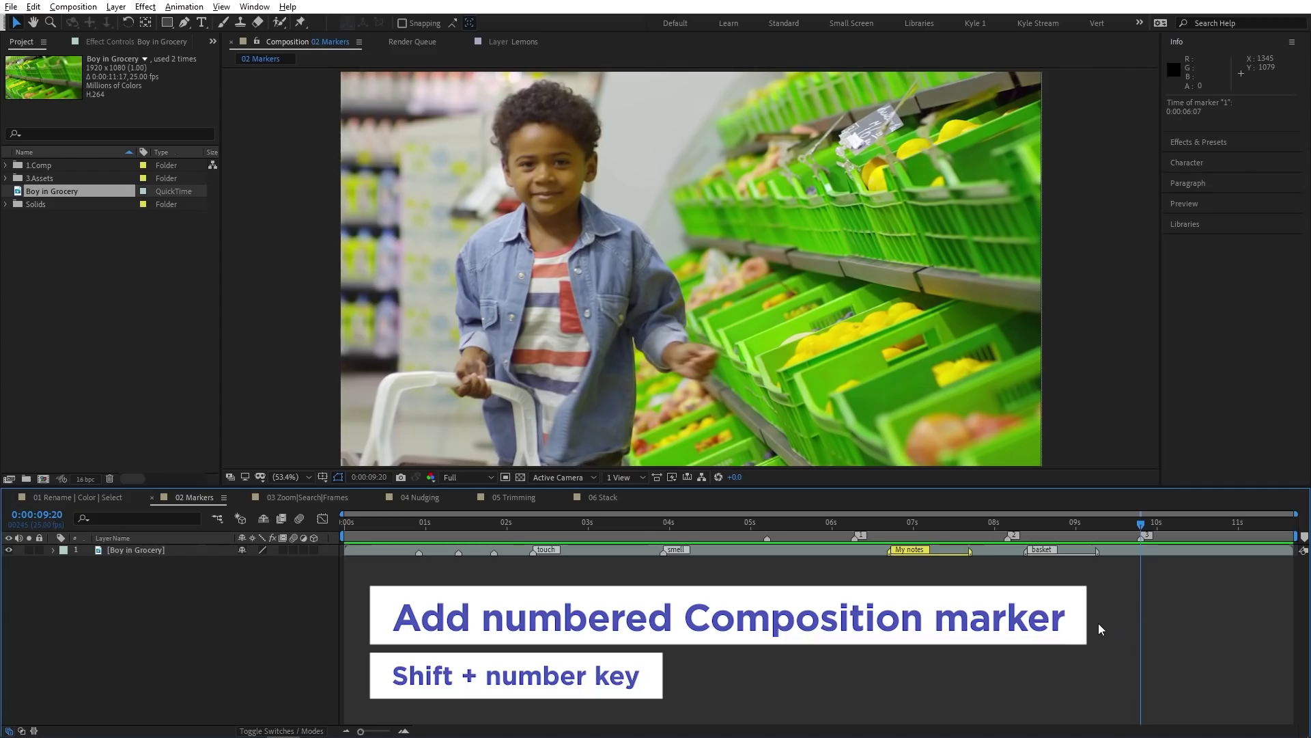
# Jump the playhead to composition markers 1, 2 and 3 in turn
pyautogui.press('1')
pyautogui.press('2')
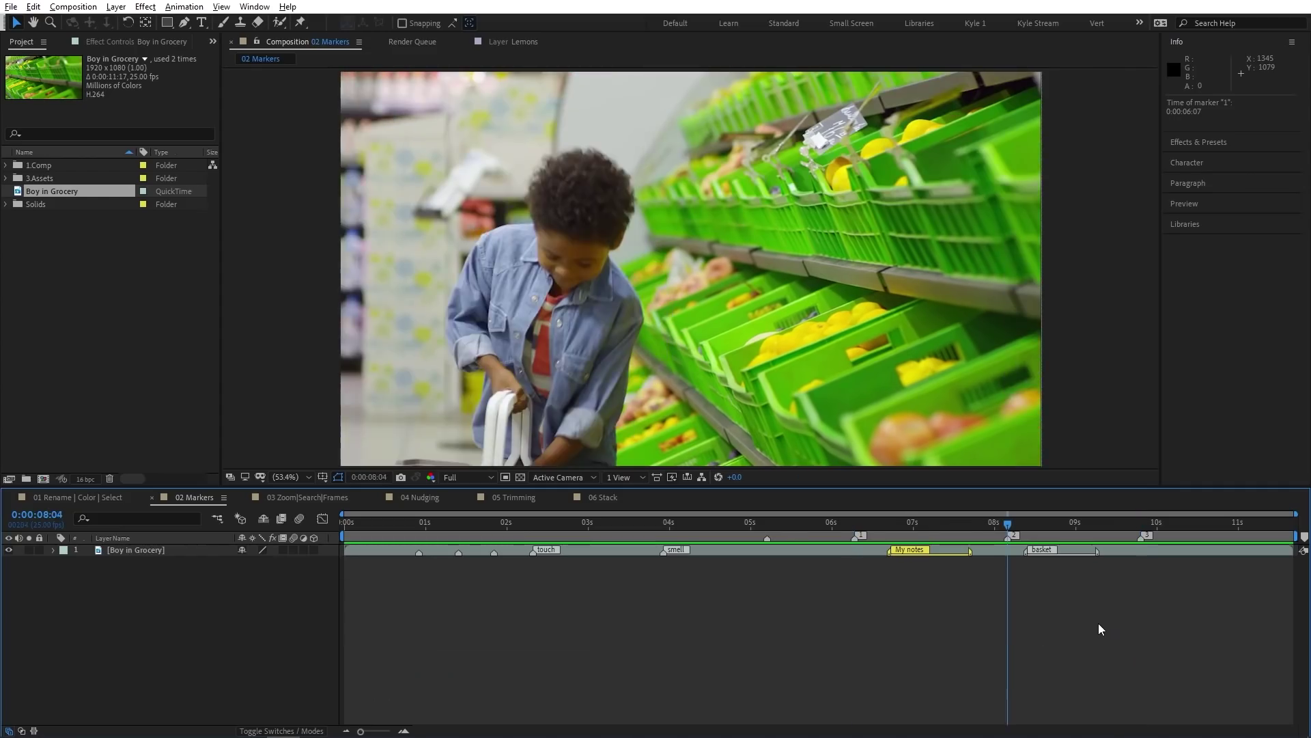
pyautogui.press('3')
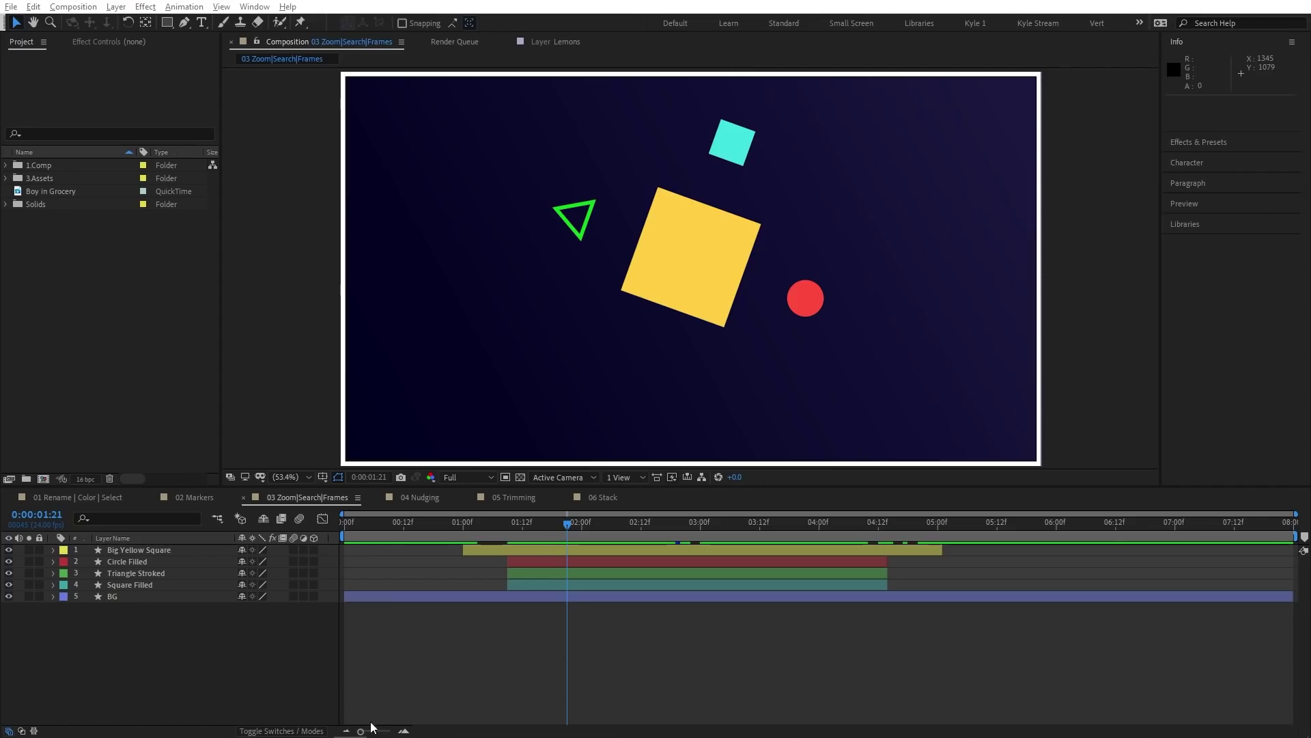
# Zoom the 03 Zoom|Search|Frames timeline in around the playhead and back out to the full composition length
pyautogui.moveTo(360, 731)
pyautogui.mouseDown()
pyautogui.moveTo(384, 732)
pyautogui.moveTo(361, 732)
pyautogui.mouseUp()
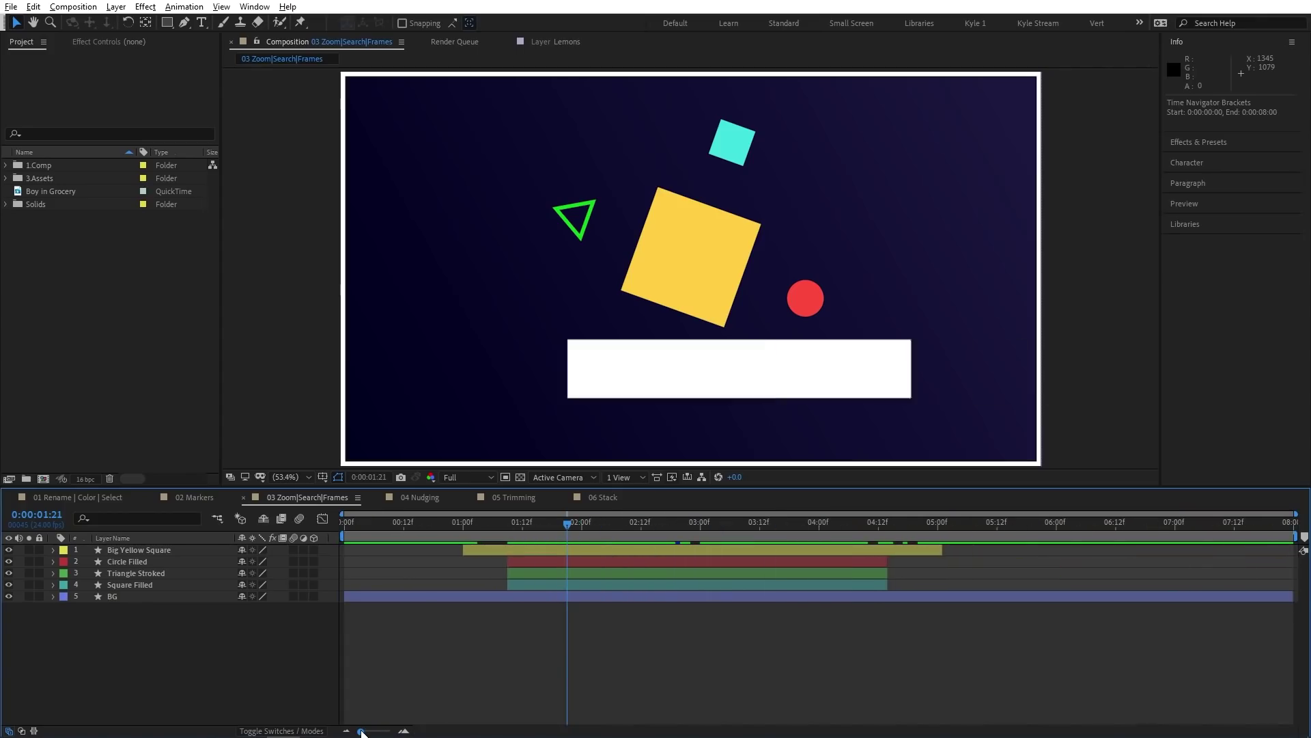
pyautogui.press('=')
pyautogui.press('=')
pyautogui.press('=')
pyautogui.press('=')
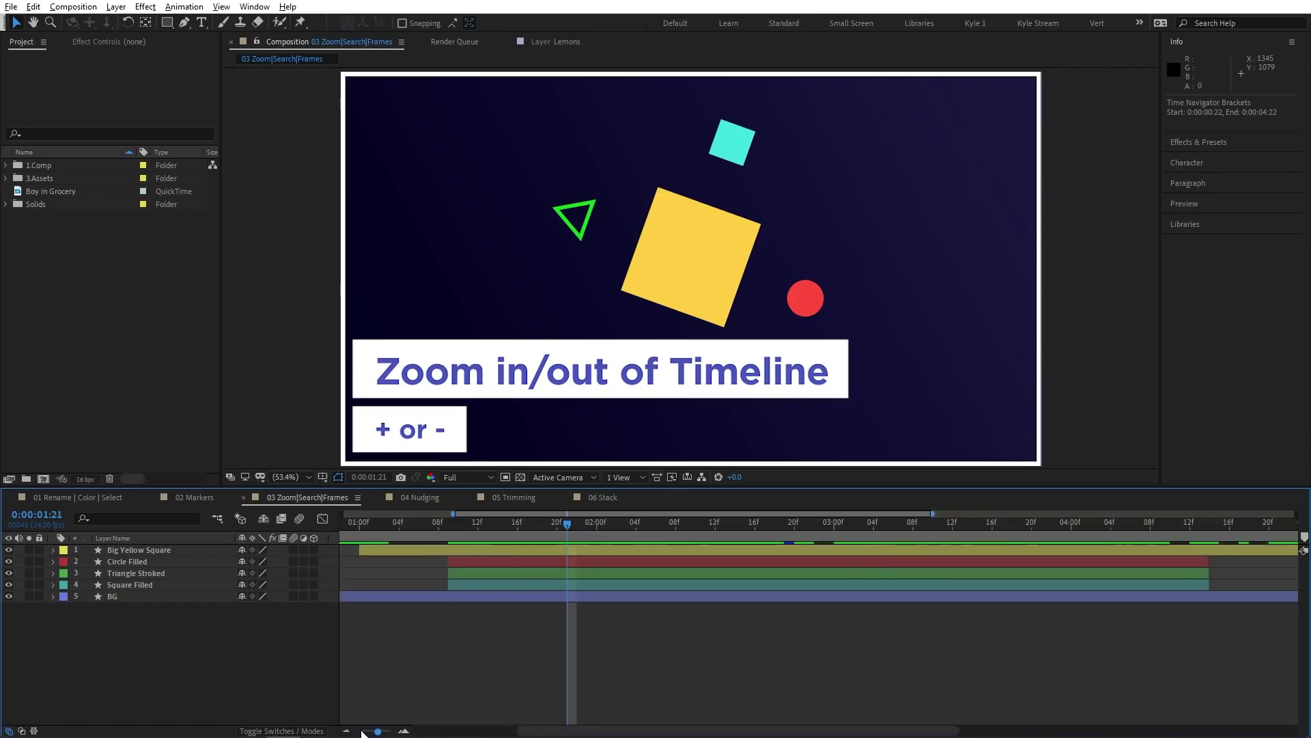
pyautogui.press('-')
pyautogui.press('-')
pyautogui.press('-')
pyautogui.press('-')
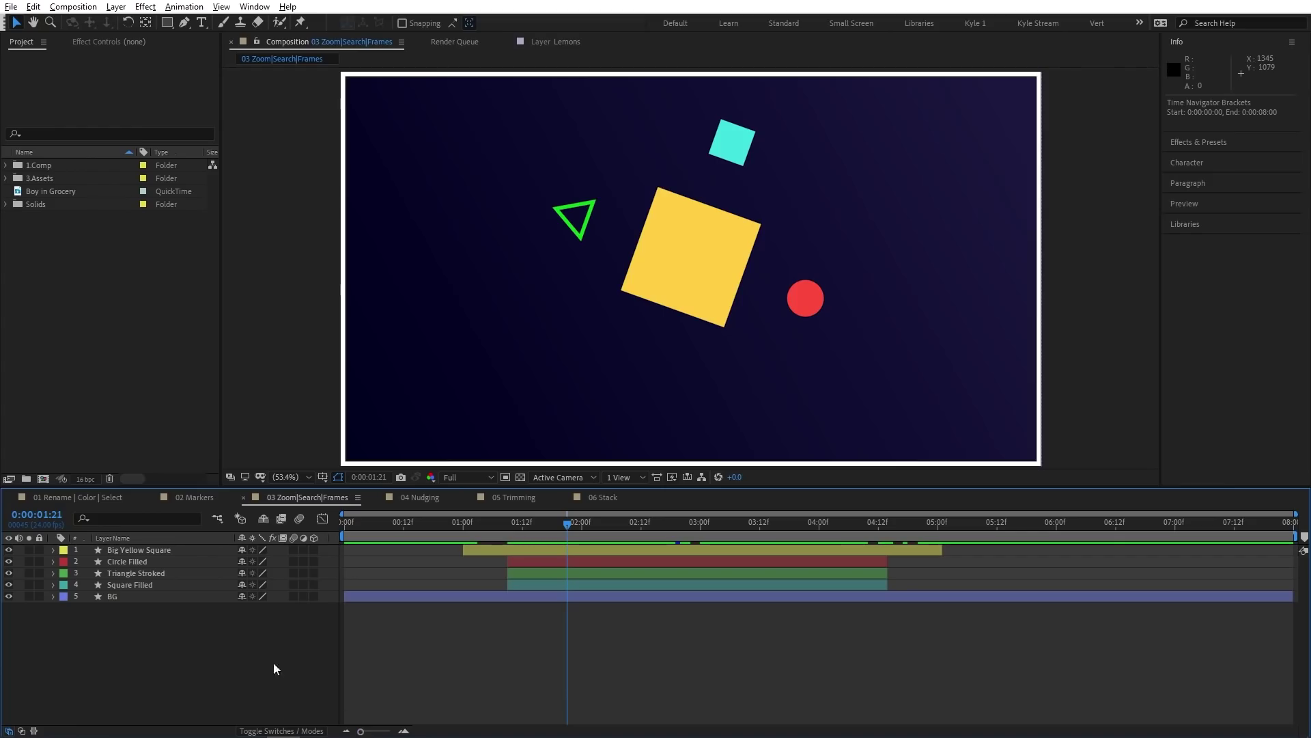
# Expand all properties of the Big Yellow Square layer and examine them, maximizing the timeline panel and restoring its size
pyautogui.keyDown('ctrl'); pyautogui.click(53, 550); pyautogui.keyUp('ctrl')
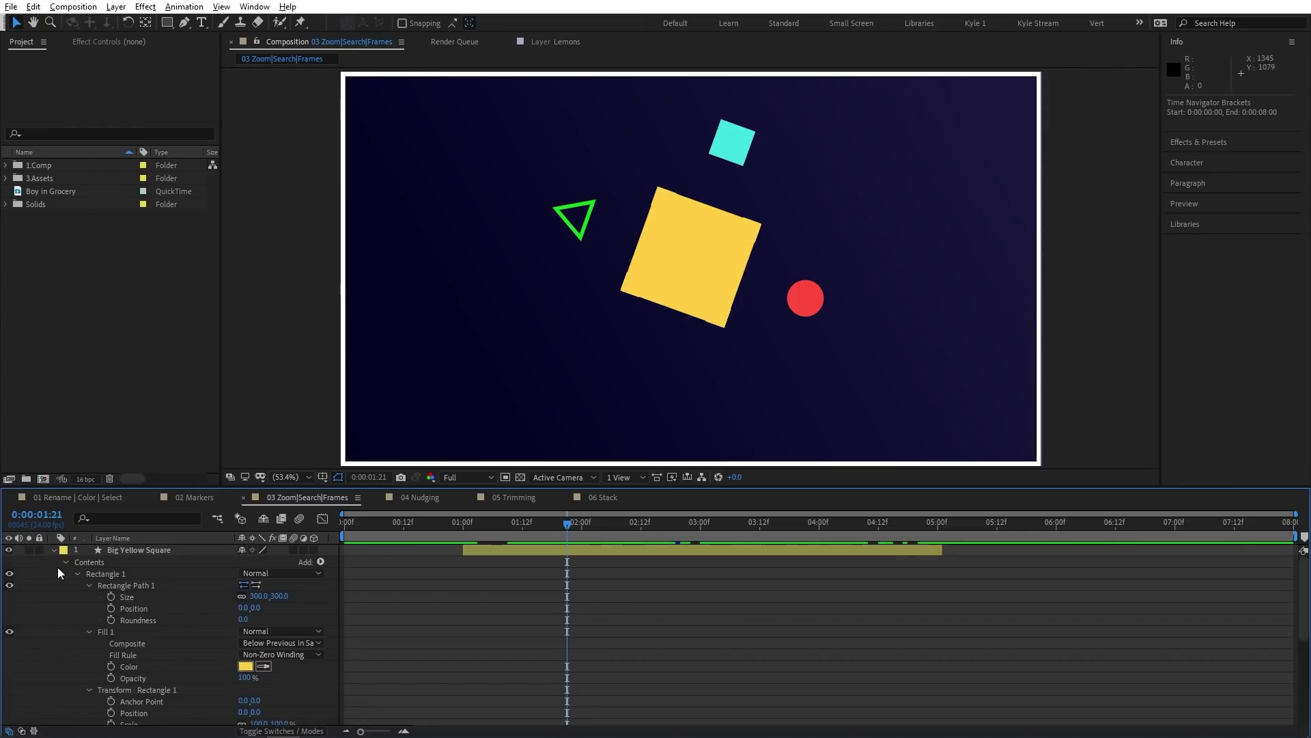
pyautogui.scroll(-3, 69, 588)
pyautogui.scroll(-3, 69, 589)
pyautogui.scroll(8, 67, 590)
pyautogui.press('`')
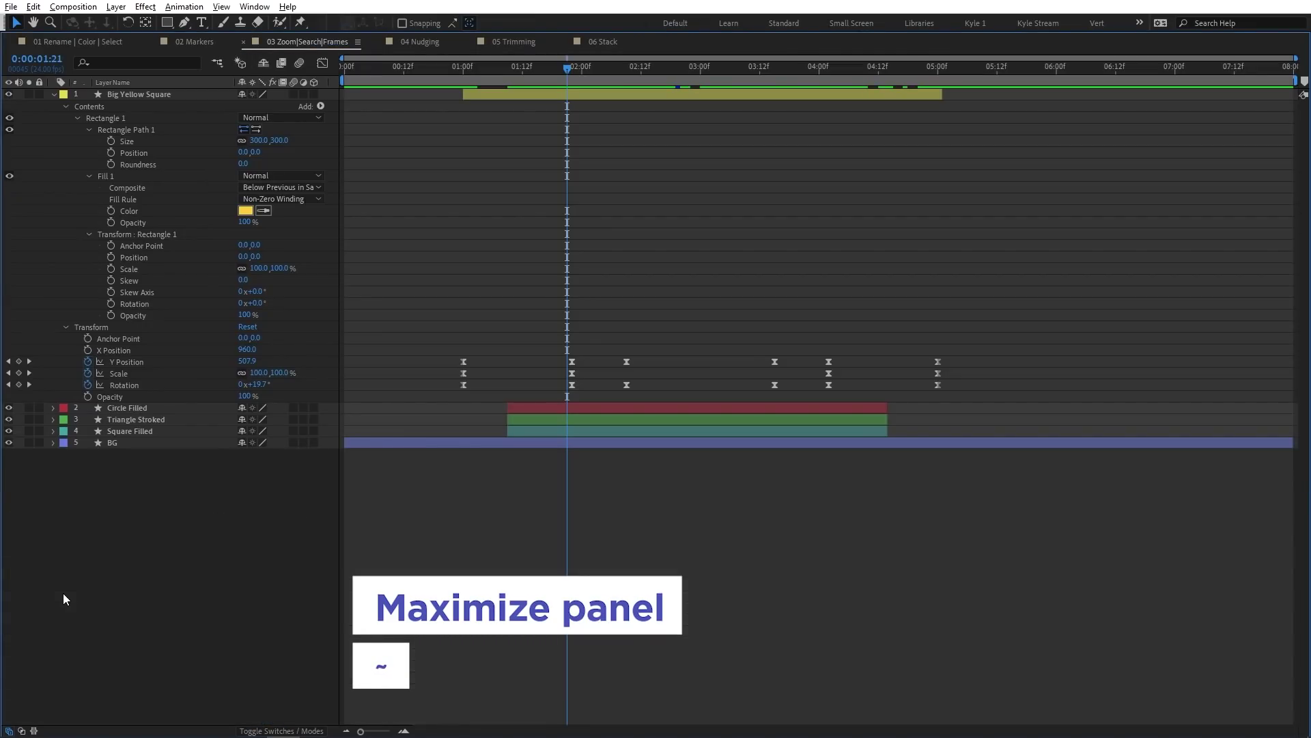
pyautogui.press('`')
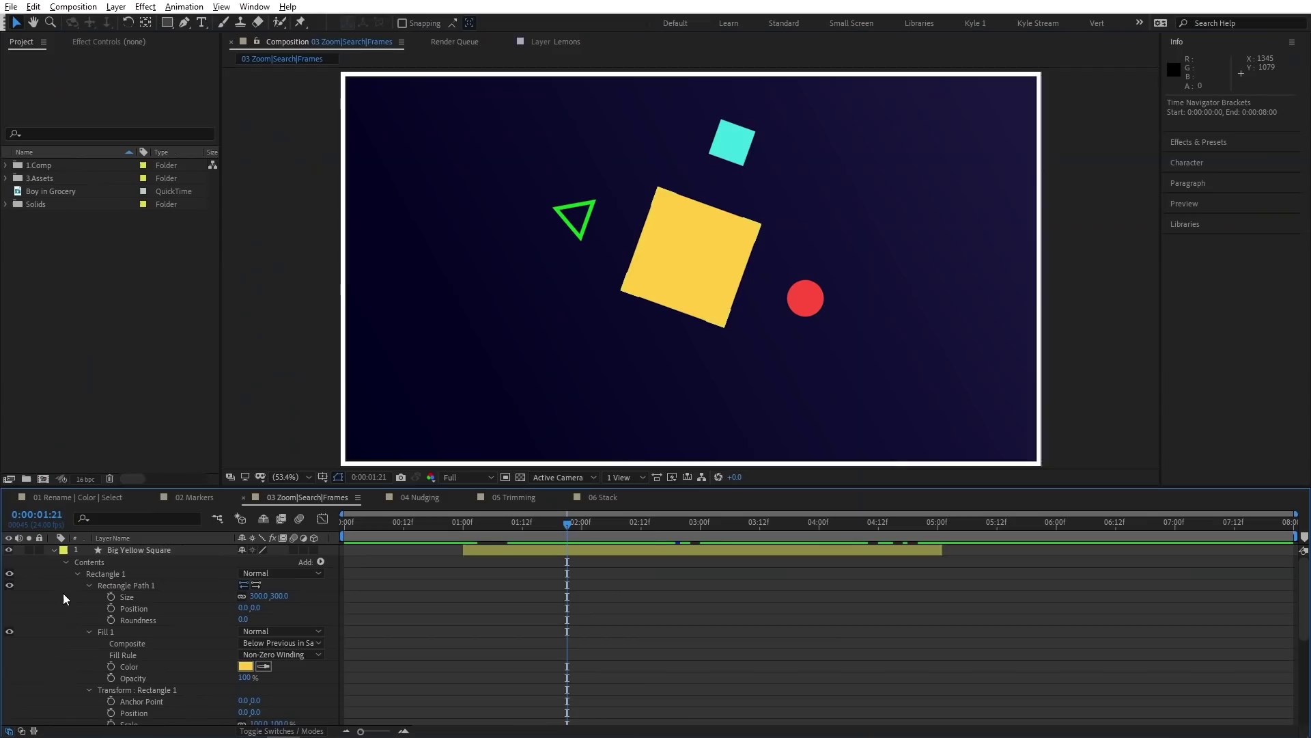
# Collapse the Big Yellow Square layer, search the timeline for "stroke", and clear the search
pyautogui.click(52, 550)
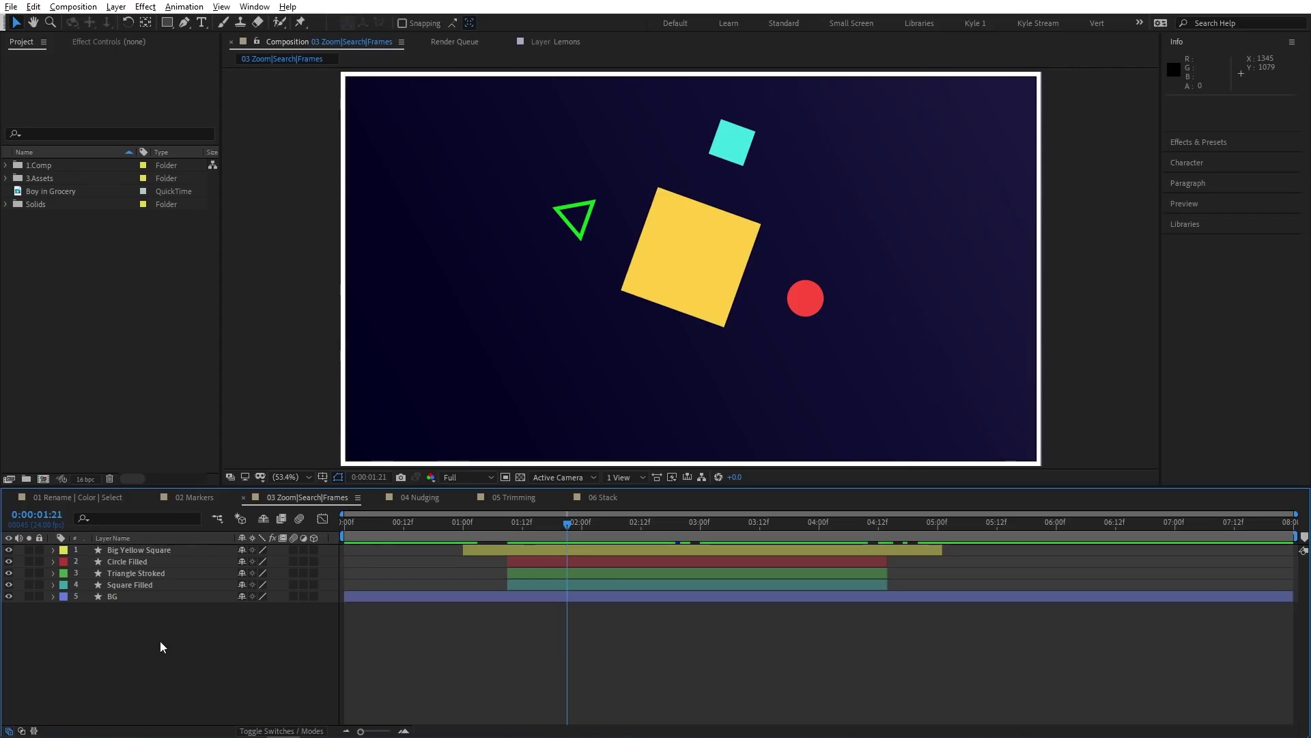
pyautogui.hotkey('ctrl', 'f')
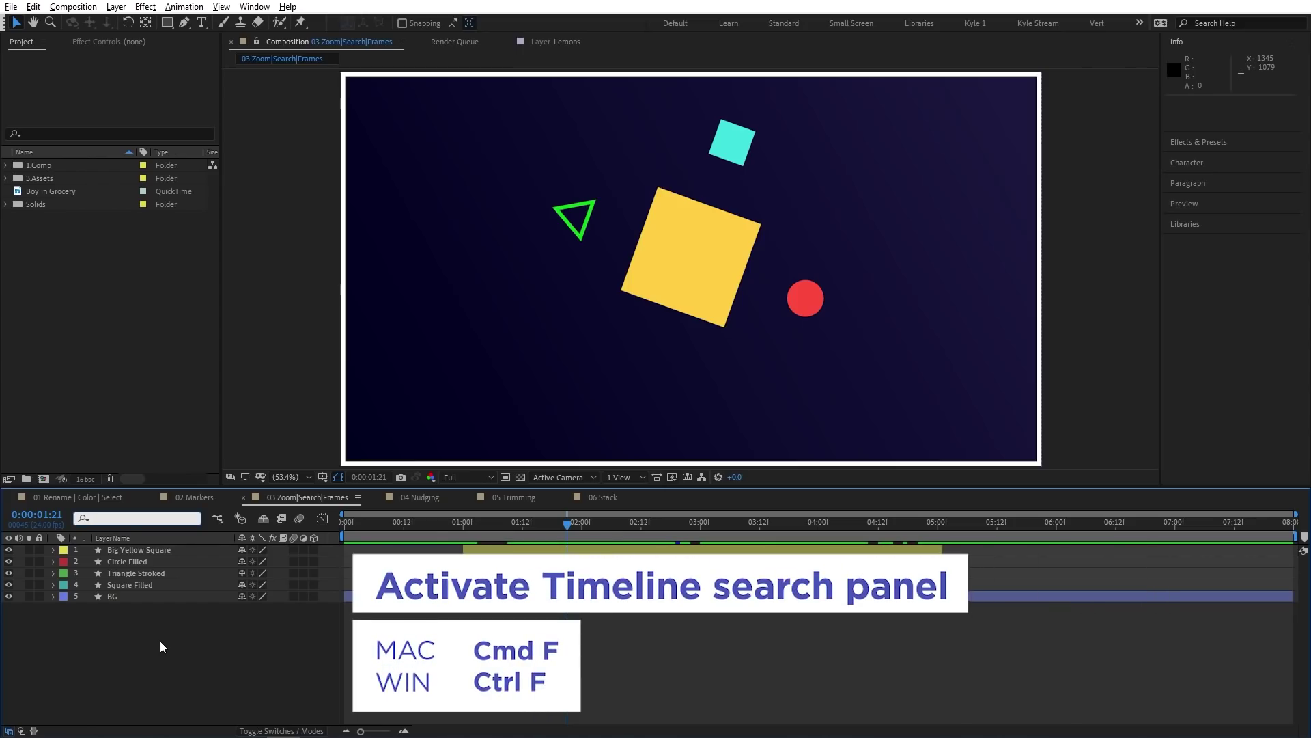
pyautogui.write('stroke')
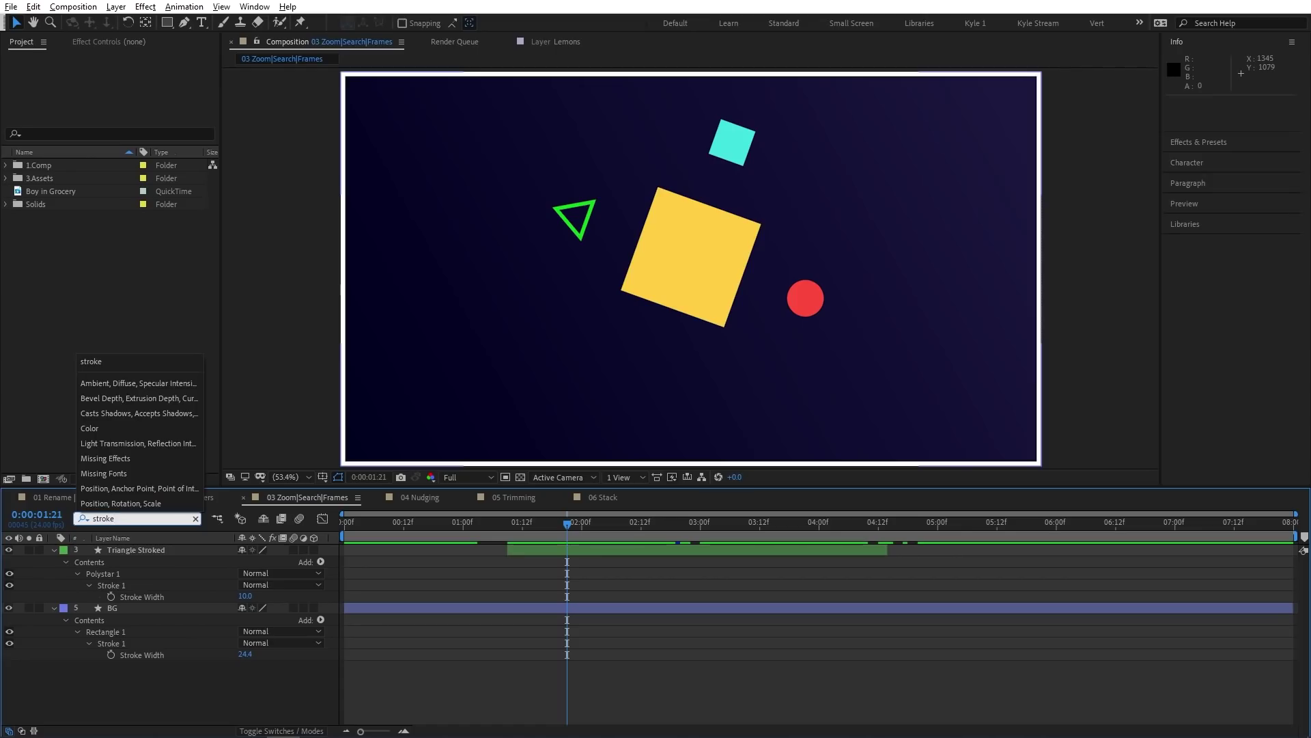
pyautogui.press('Return')
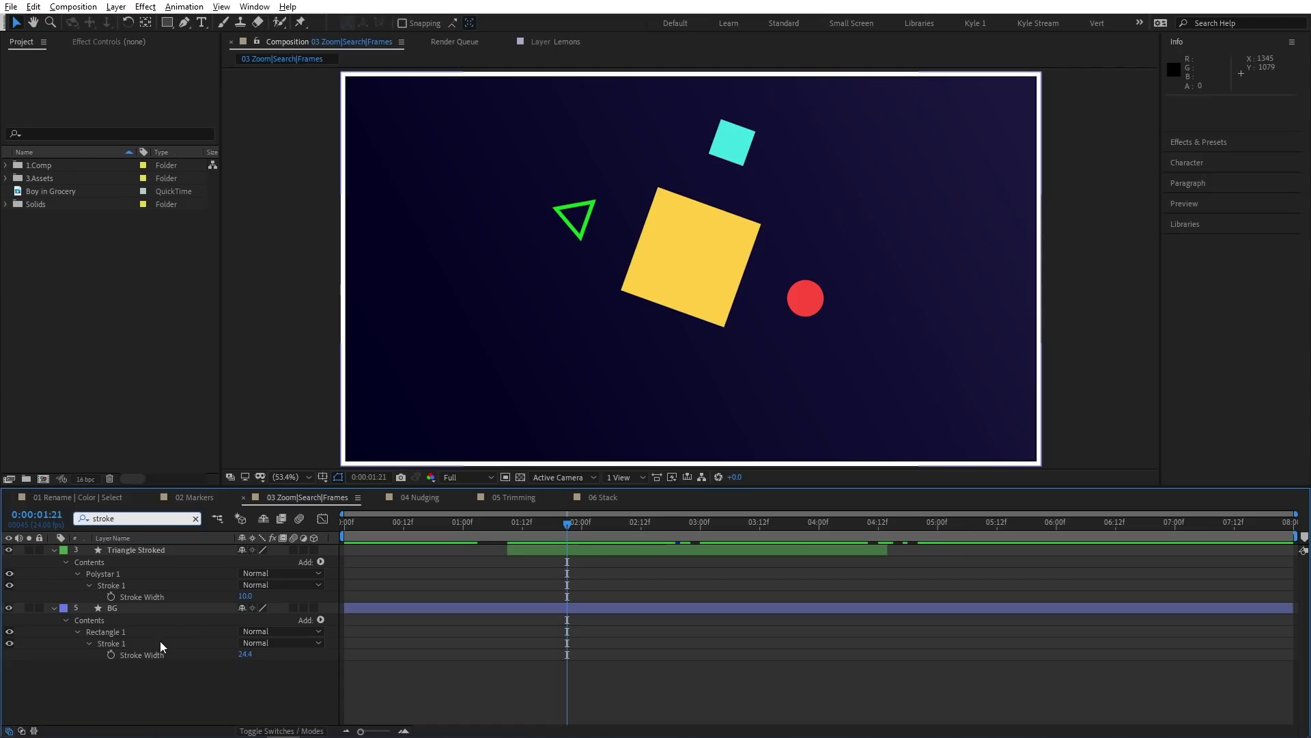
pyautogui.click(195, 521)
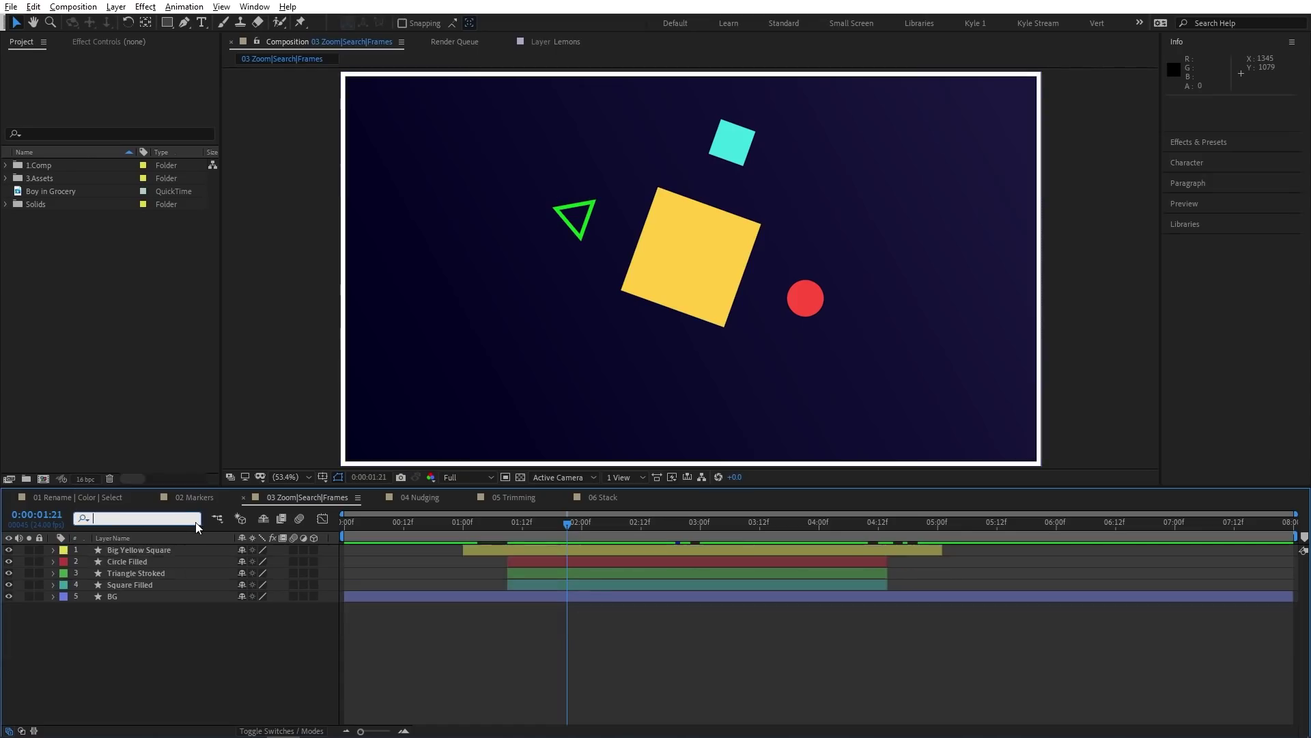
pyautogui.click(170, 631)
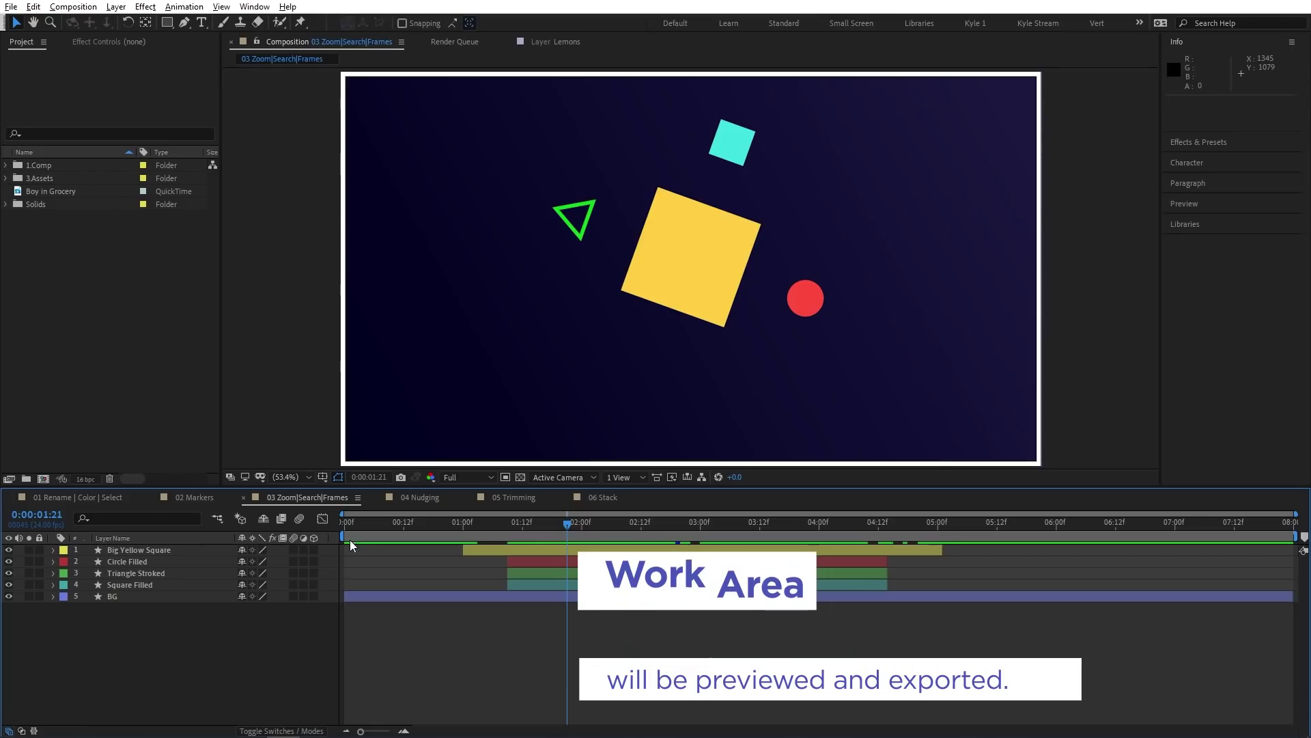
# Set the work area of the 03 Zoom|Search|Frames composition to start at 0:00:01:00 and end at 0:00:05:01
pyautogui.press('Home')
pyautogui.moveTo(344, 536); pyautogui.dragTo(427, 539)
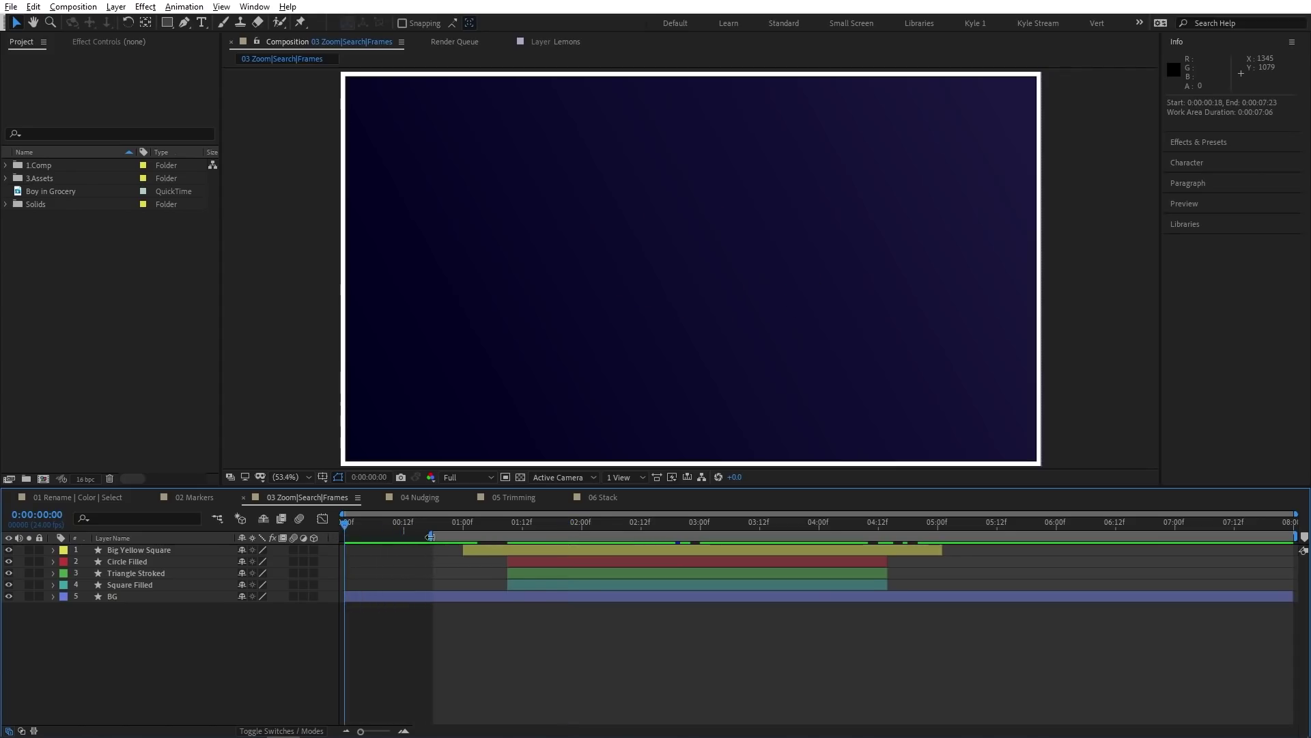
pyautogui.click(463, 523)
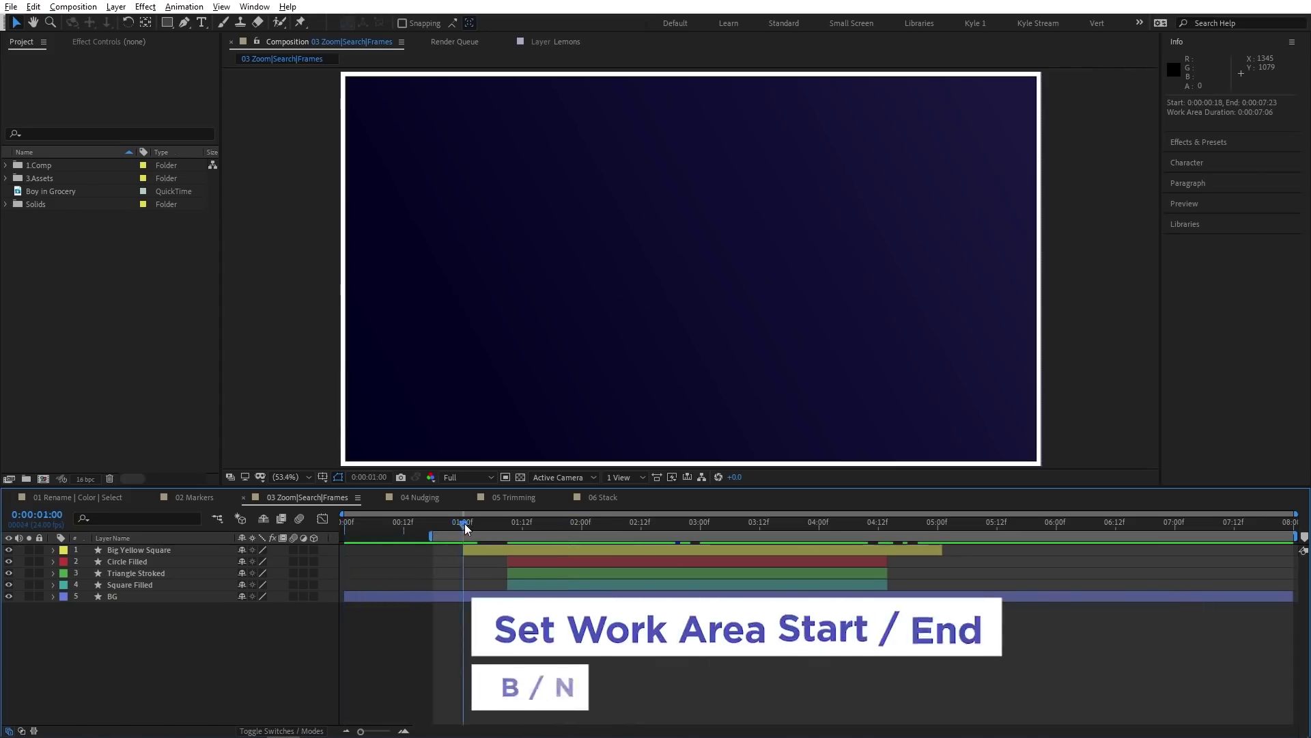
pyautogui.press('b')
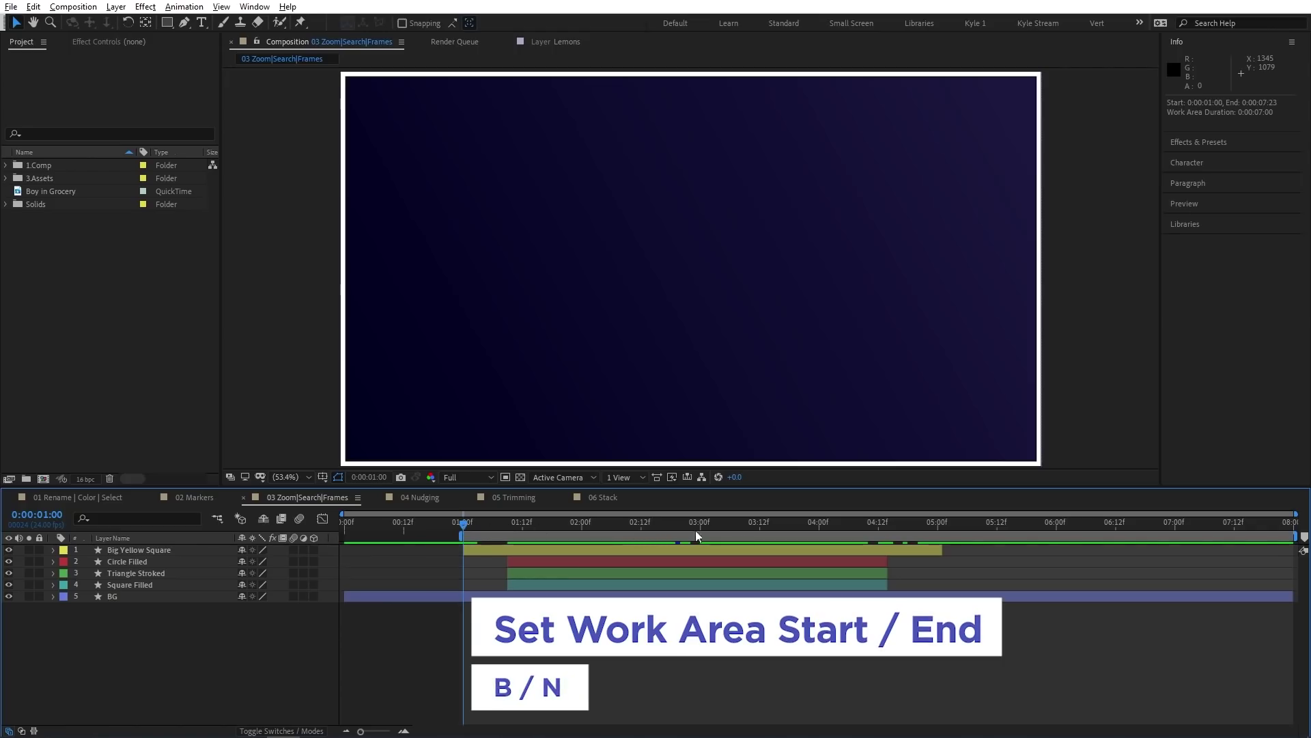
pyautogui.moveTo(947, 521); pyautogui.dragTo(943, 522)
pyautogui.press('n')
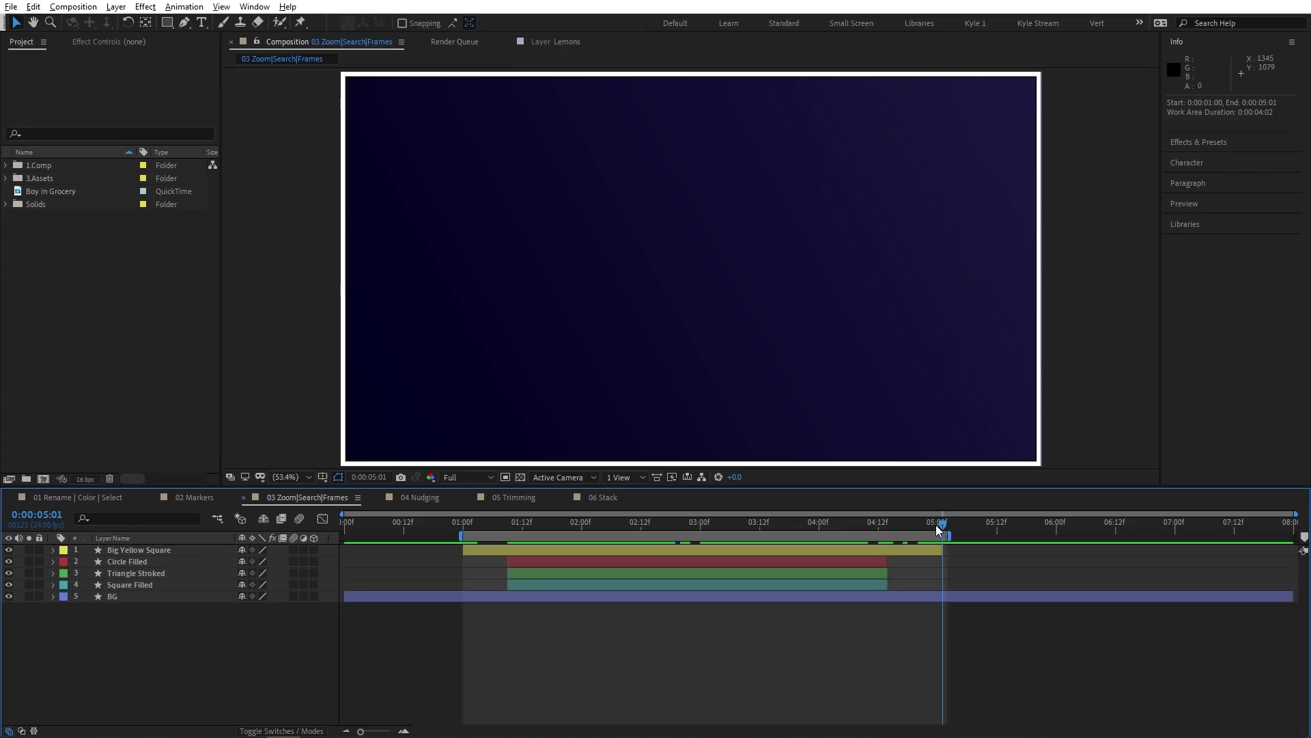
# Move the playhead back through the animation in several jumps, from 0:00:04:08 to 0:00:01:21
pyautogui.click(857, 521)
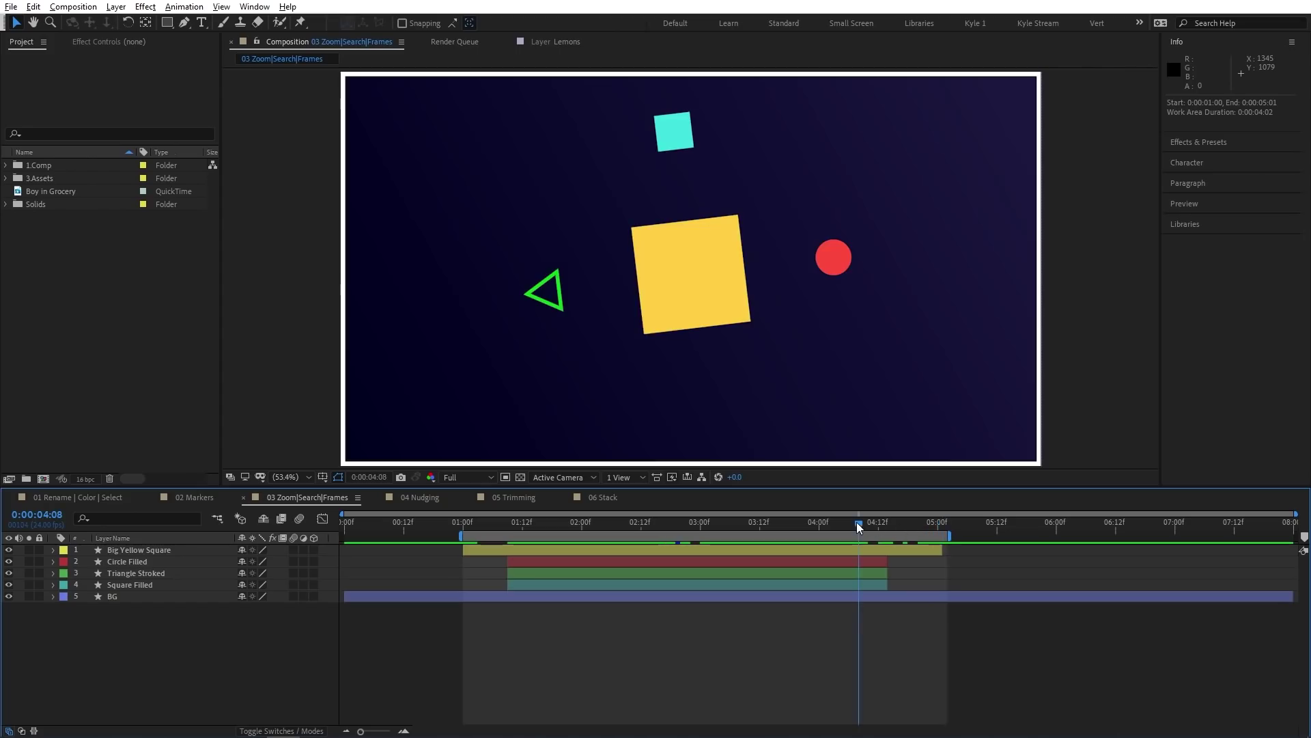
pyautogui.click(768, 524)
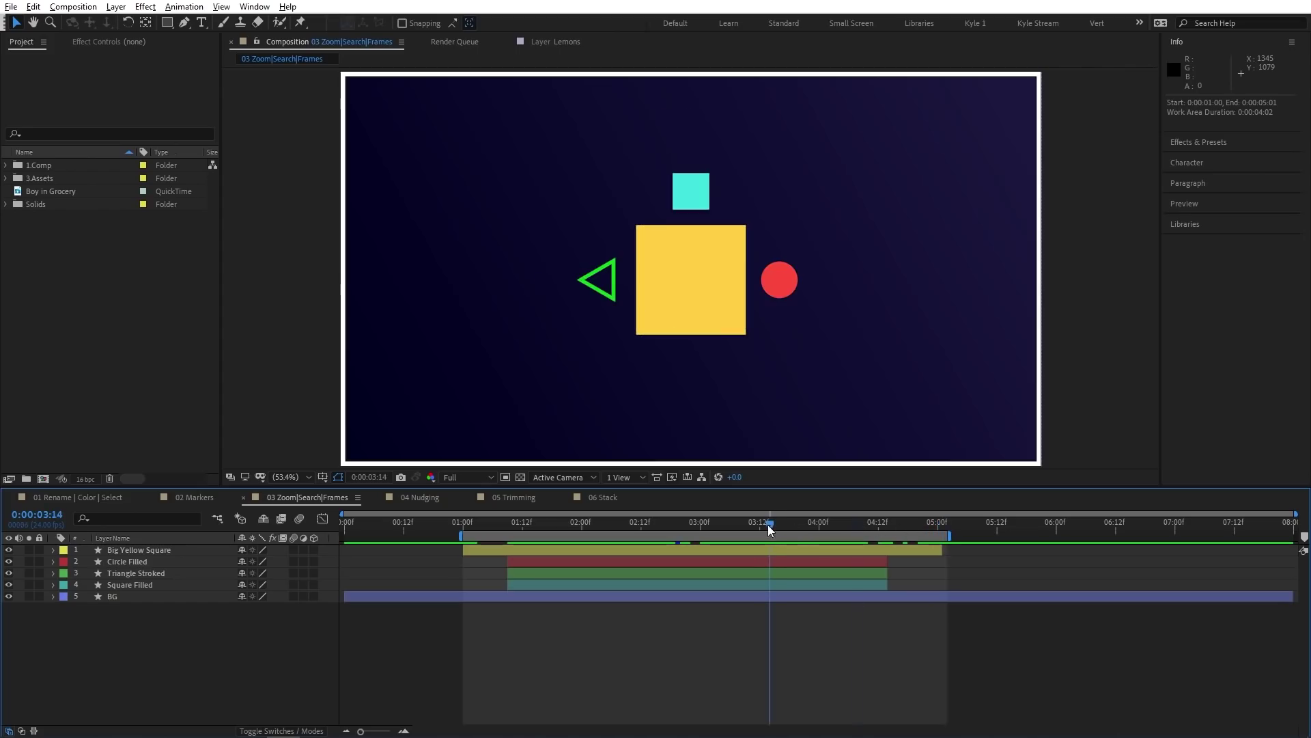
pyautogui.click(660, 526)
pyautogui.click(587, 524)
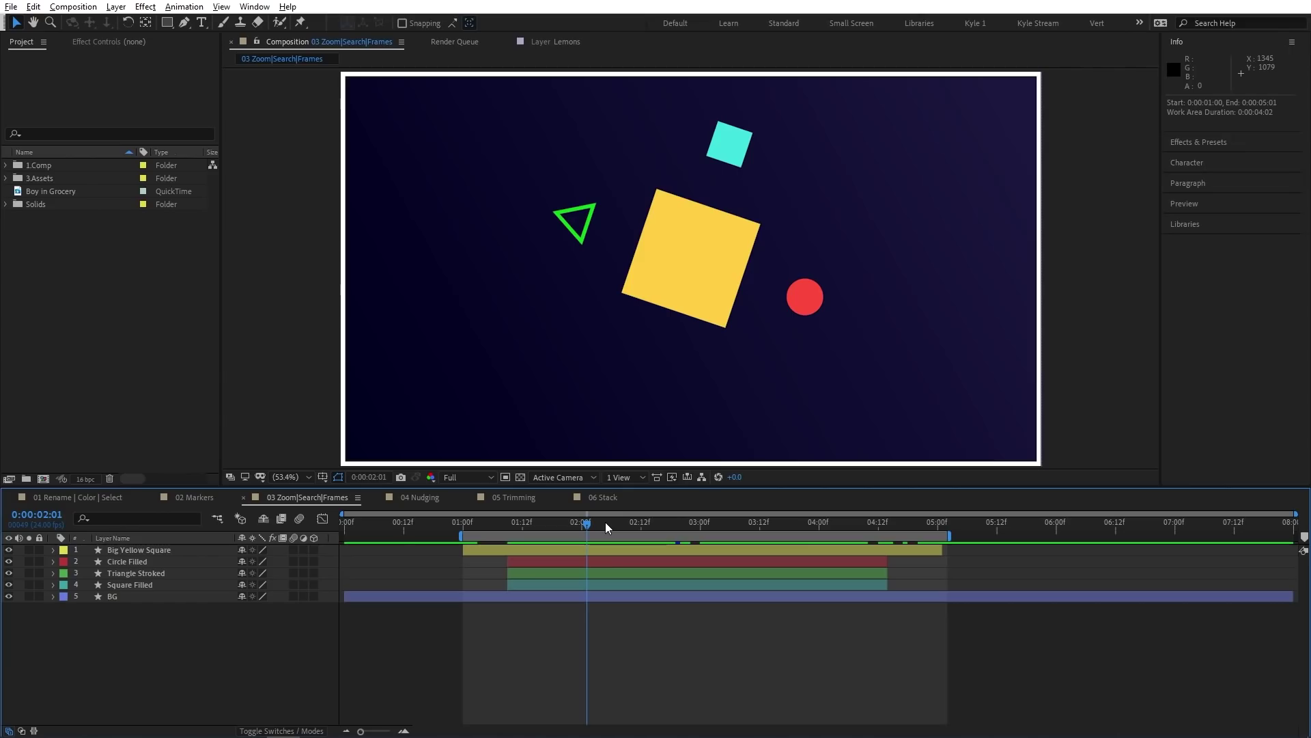
pyautogui.moveTo(585, 523)
pyautogui.mouseDown()
pyautogui.moveTo(505, 523)
pyautogui.moveTo(663, 532)
pyautogui.moveTo(567, 529)
pyautogui.mouseUp()
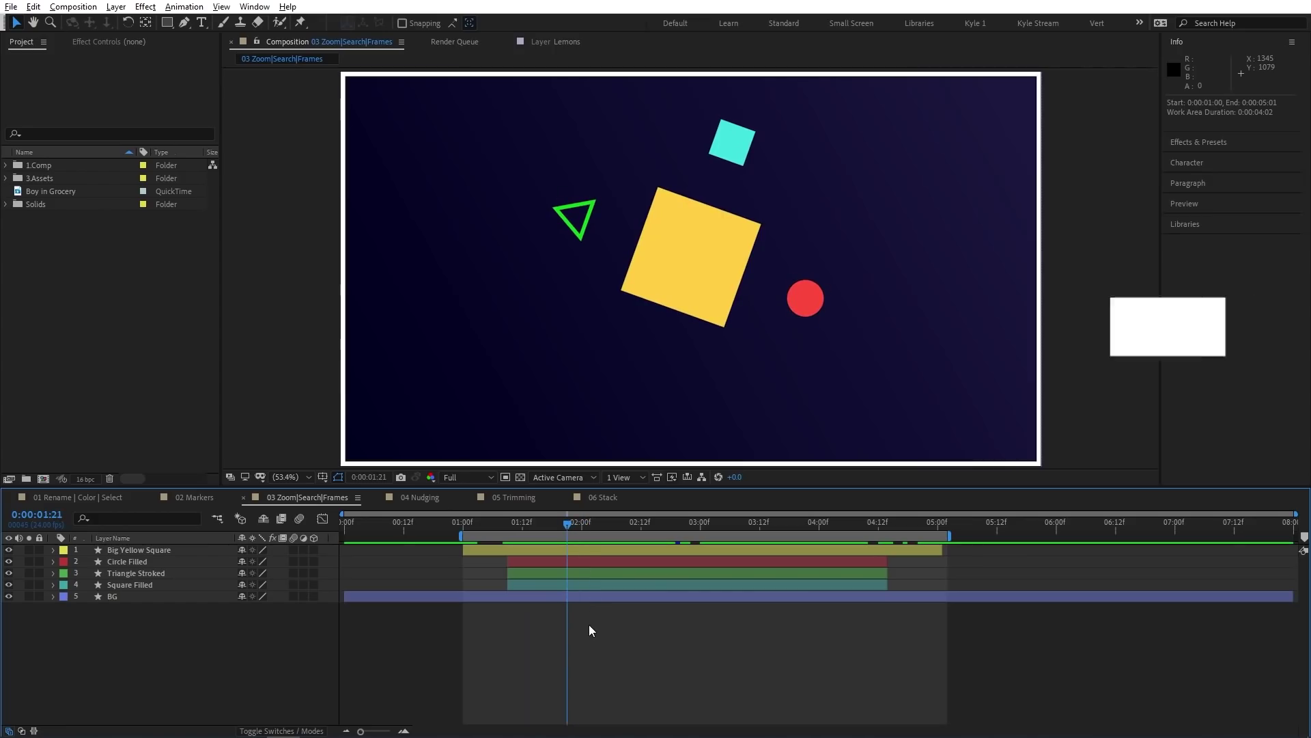
# Step the playhead a few single frames back and then forward to 0:00:02:00
pyautogui.press('pageup')
pyautogui.press('pageup')
pyautogui.press('pageup')
pyautogui.press('pageup')
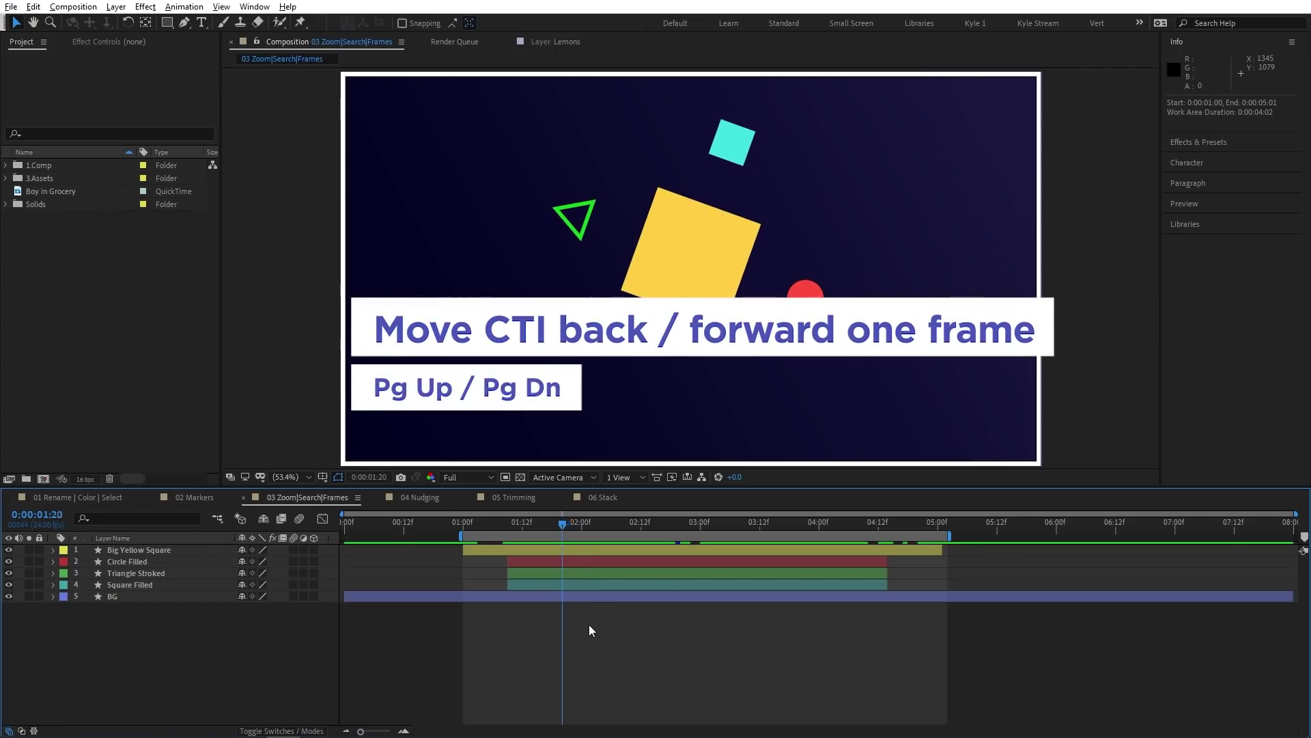
pyautogui.press('pagedown')
pyautogui.press('pagedown')
pyautogui.press('pagedown')
pyautogui.press('pagedown')
pyautogui.press('pagedown')
pyautogui.press('pagedown')
pyautogui.press('pagedown')
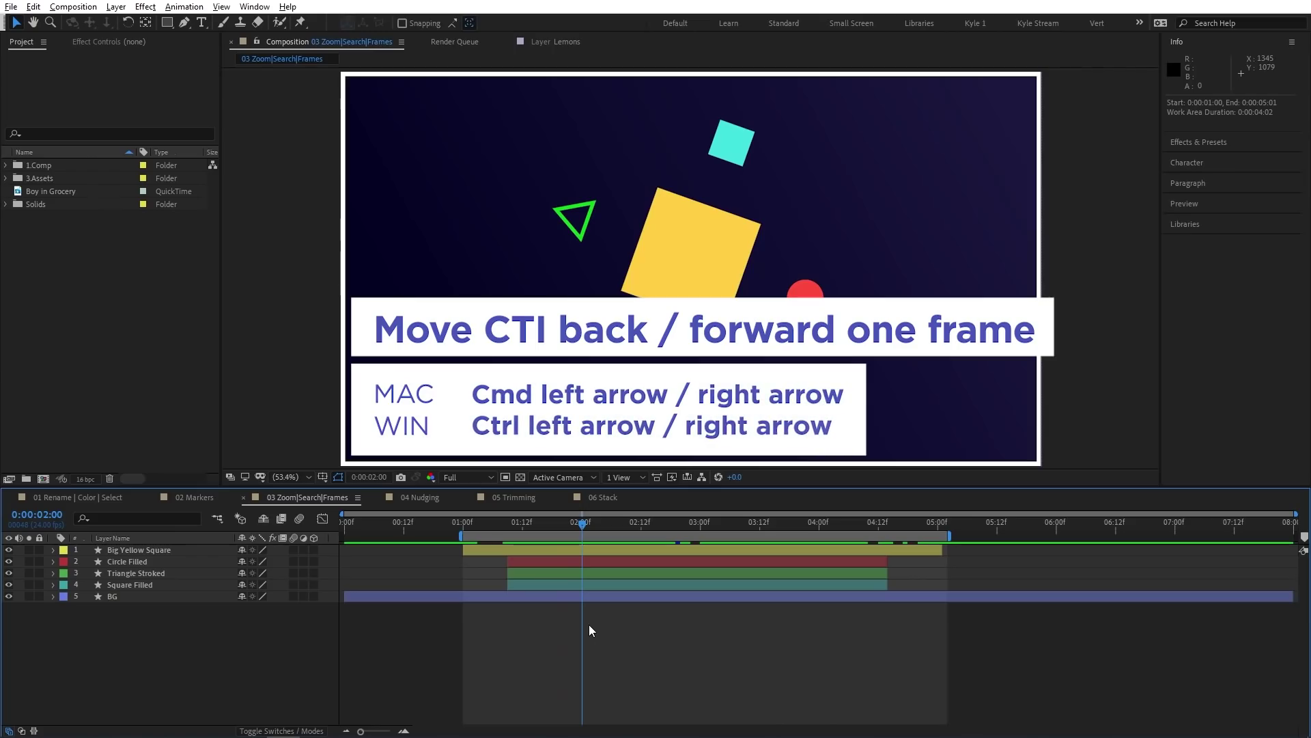
# Step the playhead back and forward again one frame at a time, ending at 0:00:01:22
pyautogui.hotkey('ctrl', 'Left')
pyautogui.hotkey('ctrl', 'Left')
pyautogui.hotkey('ctrl', 'Left')
pyautogui.hotkey('ctrl', 'Left')
pyautogui.hotkey('ctrl', 'Left')
pyautogui.hotkey('ctrl', 'Right')
pyautogui.hotkey('ctrl', 'Right')
pyautogui.hotkey('ctrl', 'Right')
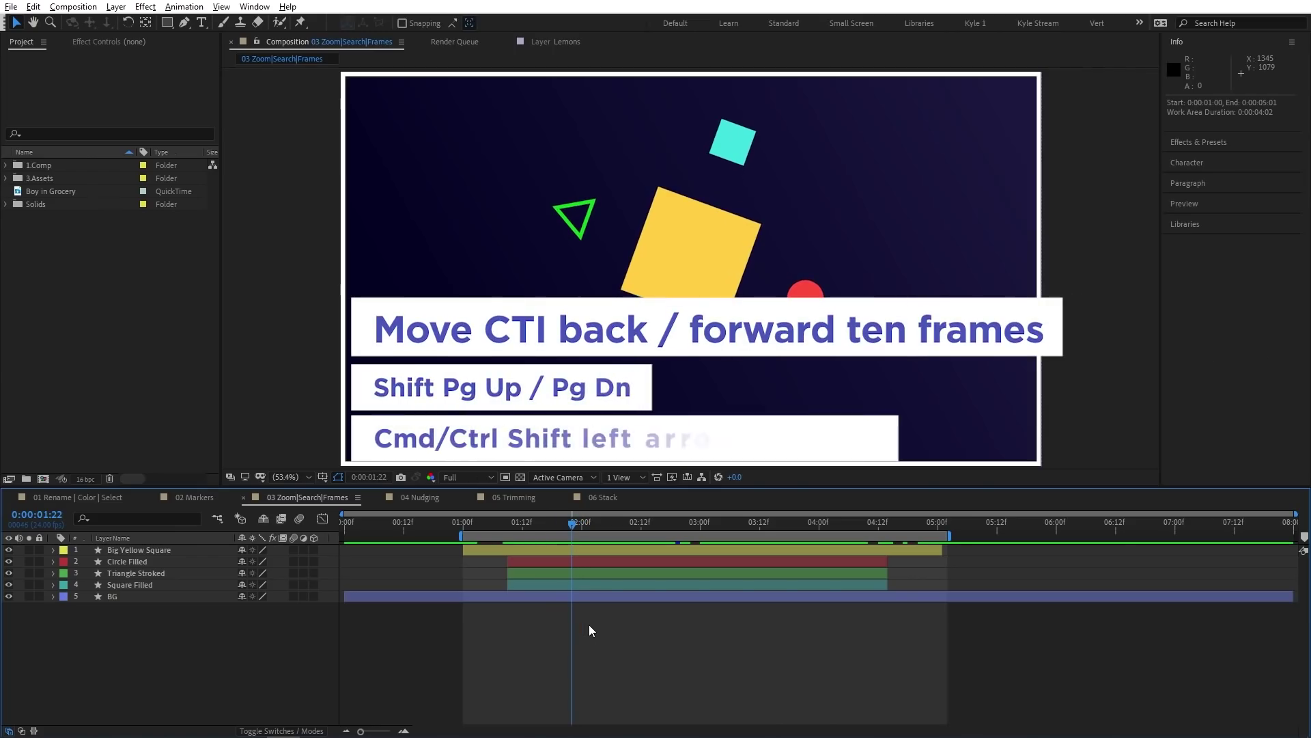
# Move the playhead in ten-frame jumps back to 0:00:01:02 and forward to 0:00:02:18
pyautogui.hotkey('shift', 'pageup')
pyautogui.hotkey('shift', 'pageup')
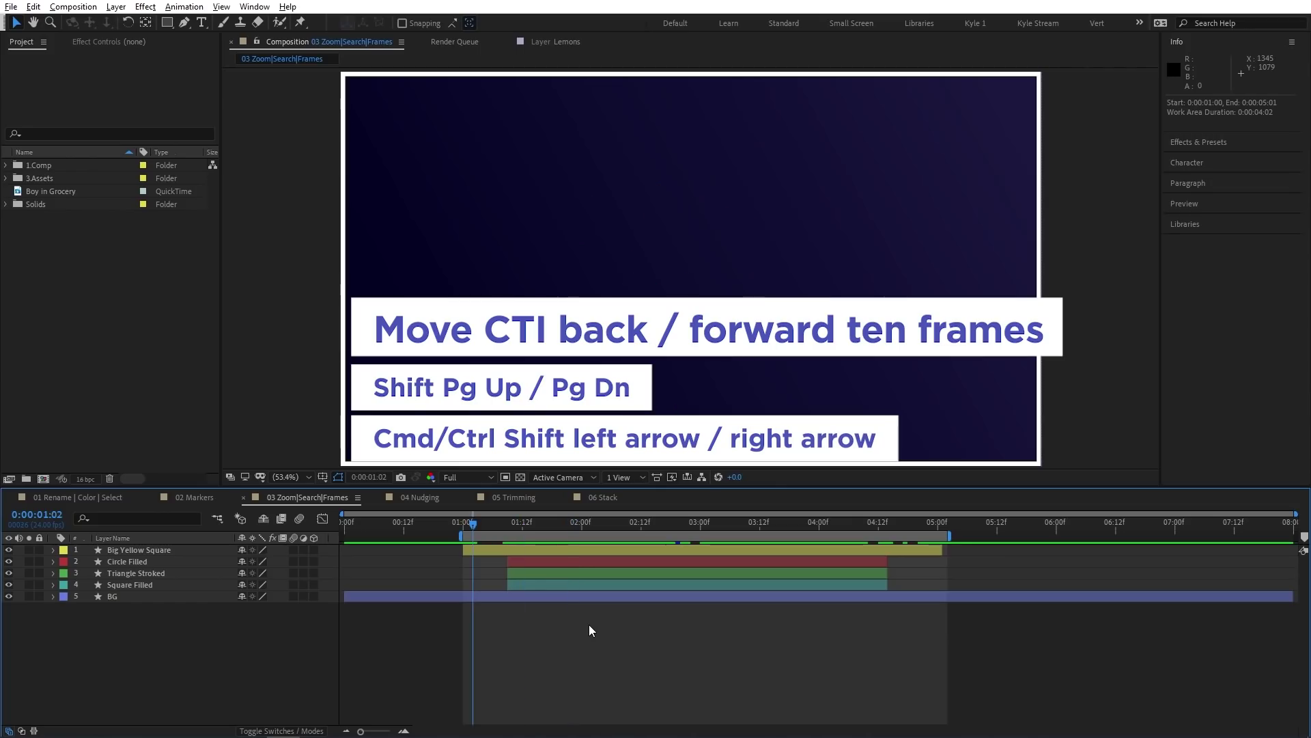
pyautogui.hotkey('shift', 'pagedown')
pyautogui.hotkey('shift', 'pagedown')
pyautogui.hotkey('shift', 'pagedown')
pyautogui.hotkey('shift', 'pagedown')
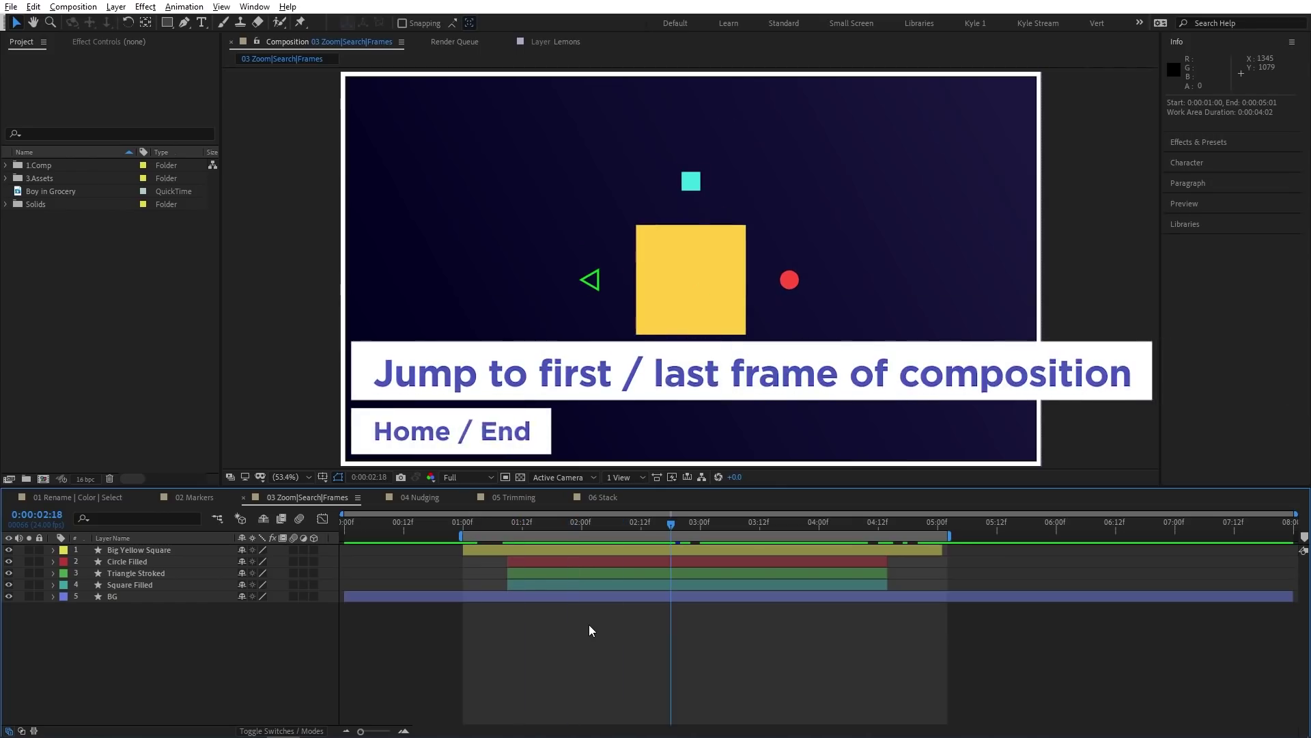
# Jump the playhead to the composition's first frame, its last frame, and the exact time 0:00:05:00
pyautogui.press('Home')
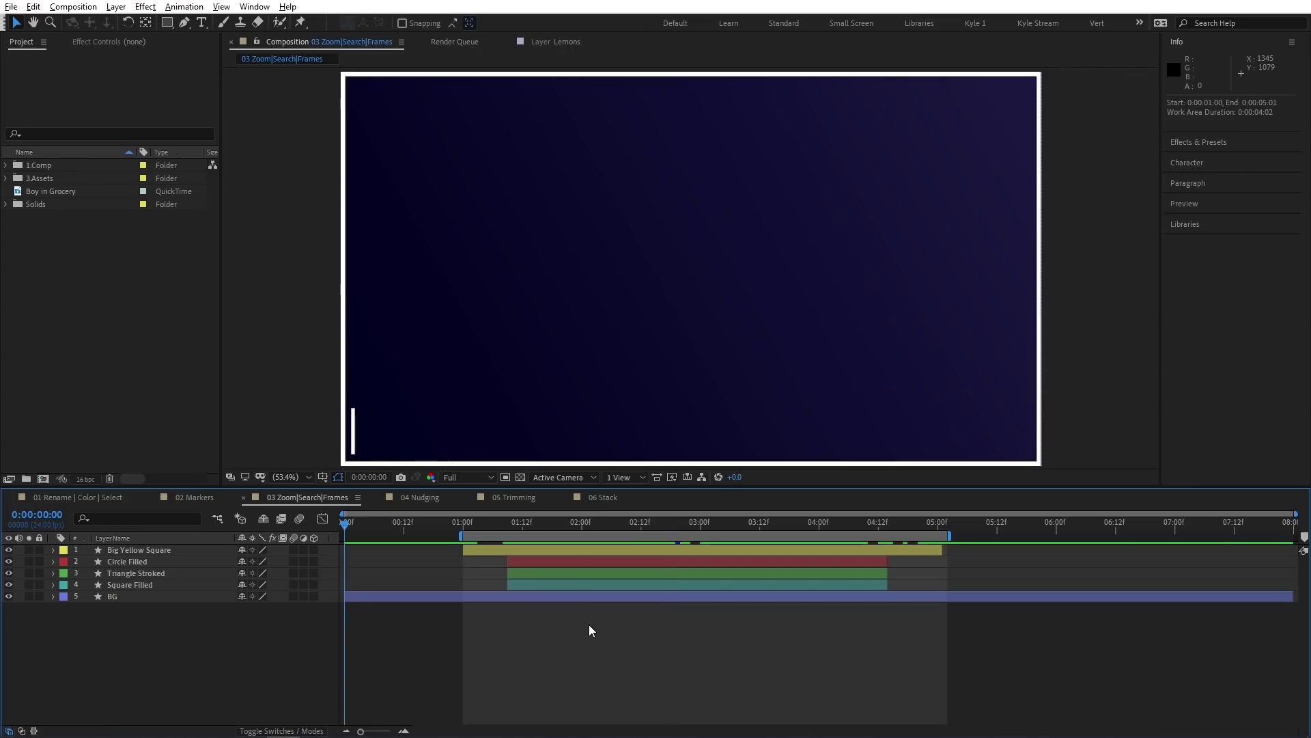
pyautogui.press('End')
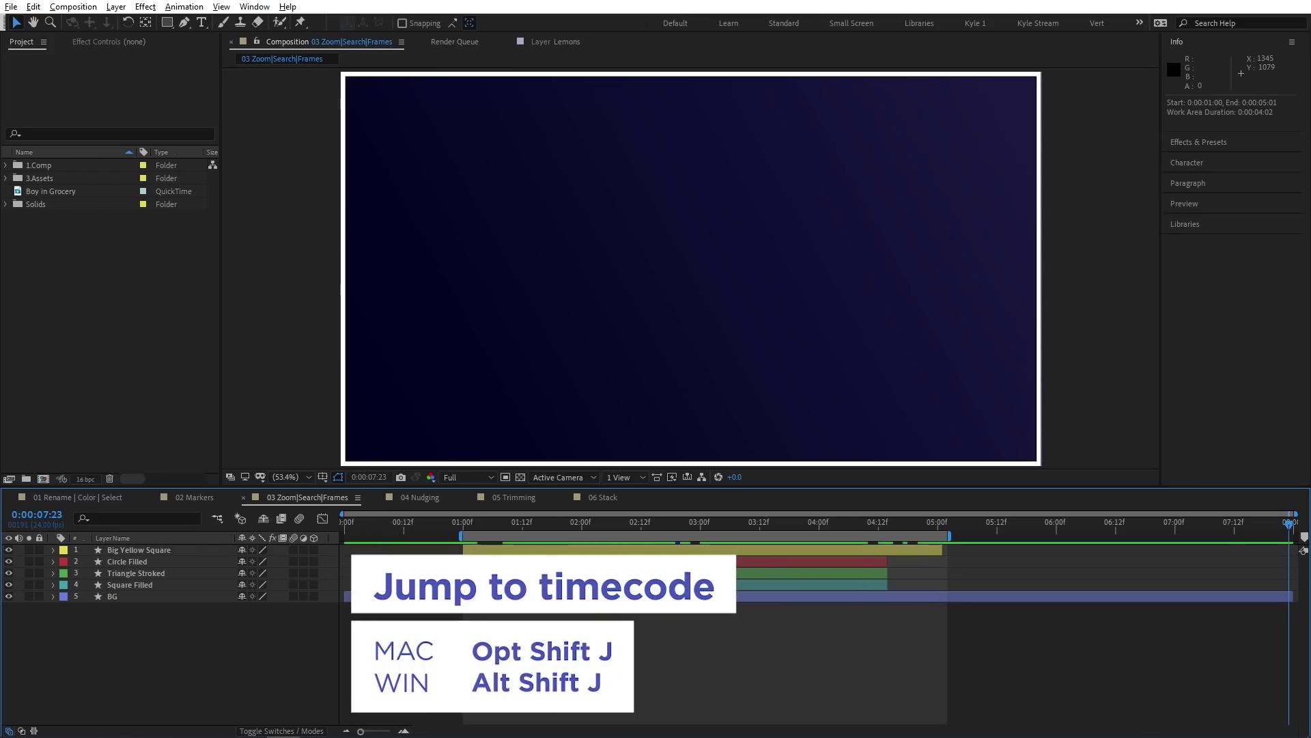
pyautogui.hotkey('alt', 'shift', 'j')
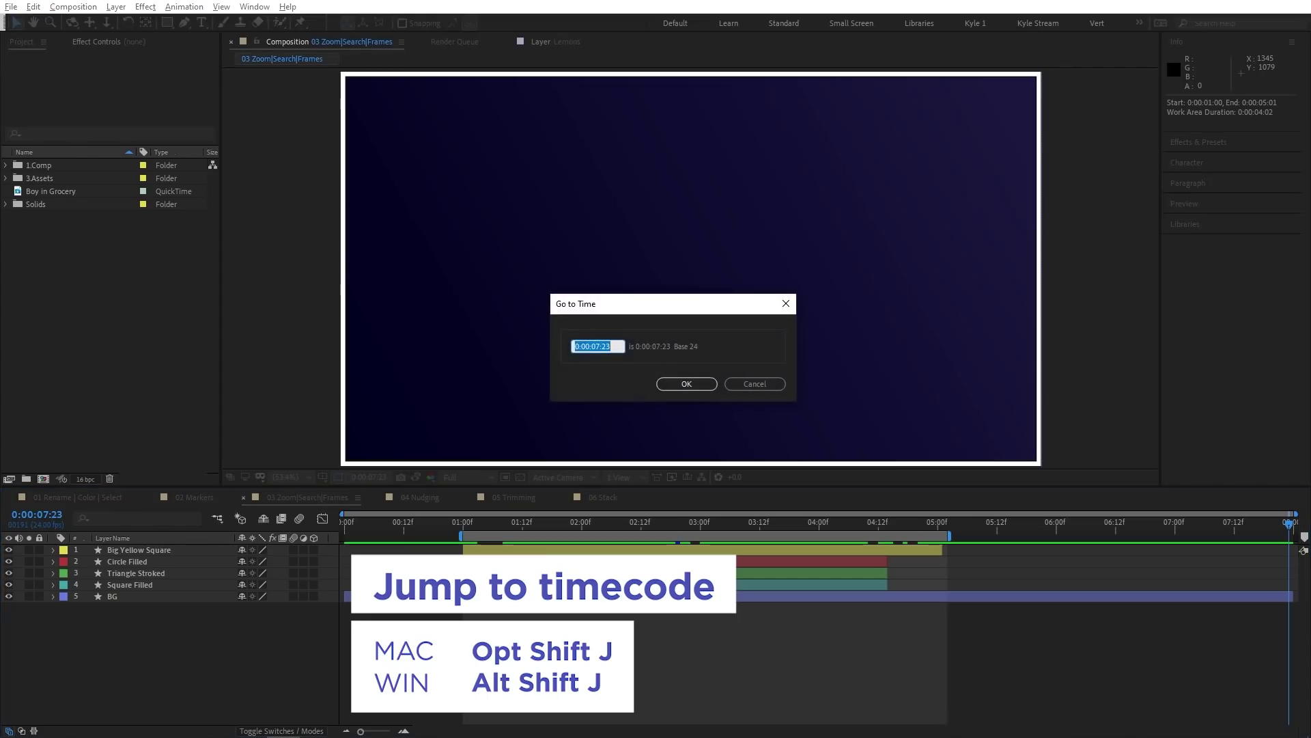
pyautogui.write('500')
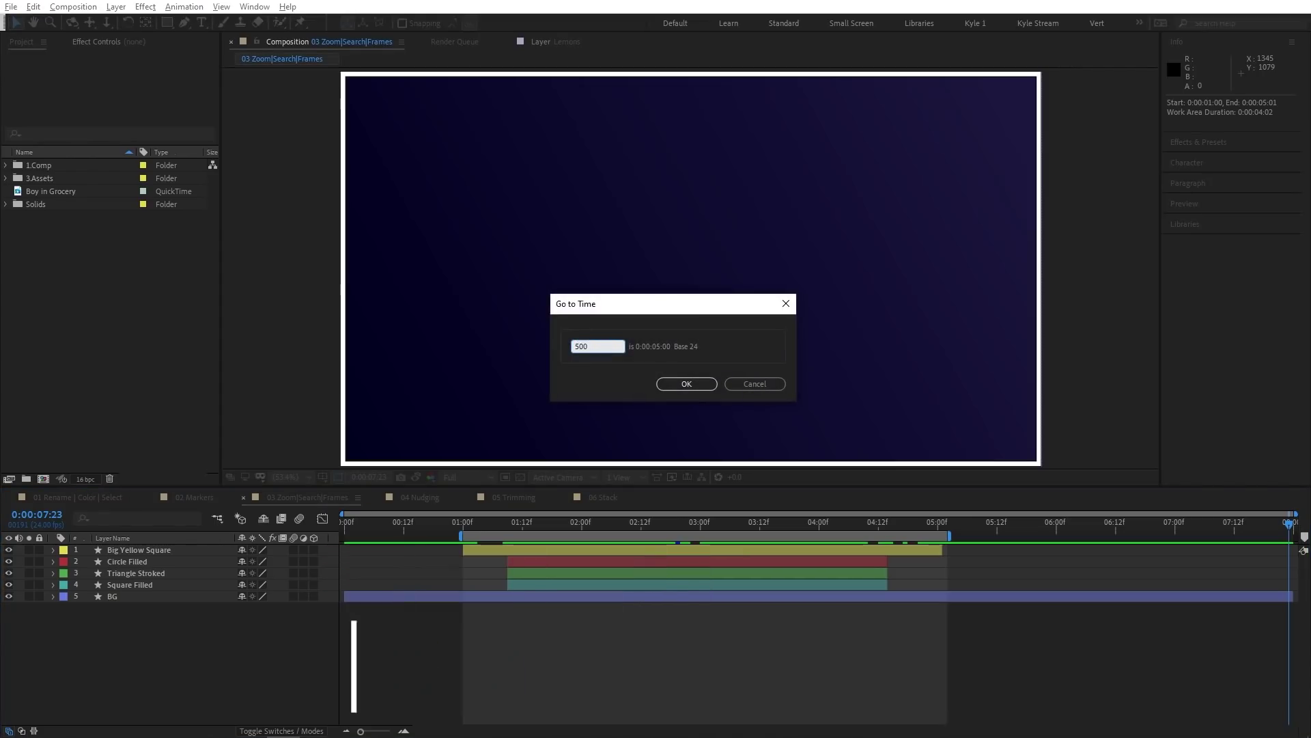
pyautogui.press('Return')
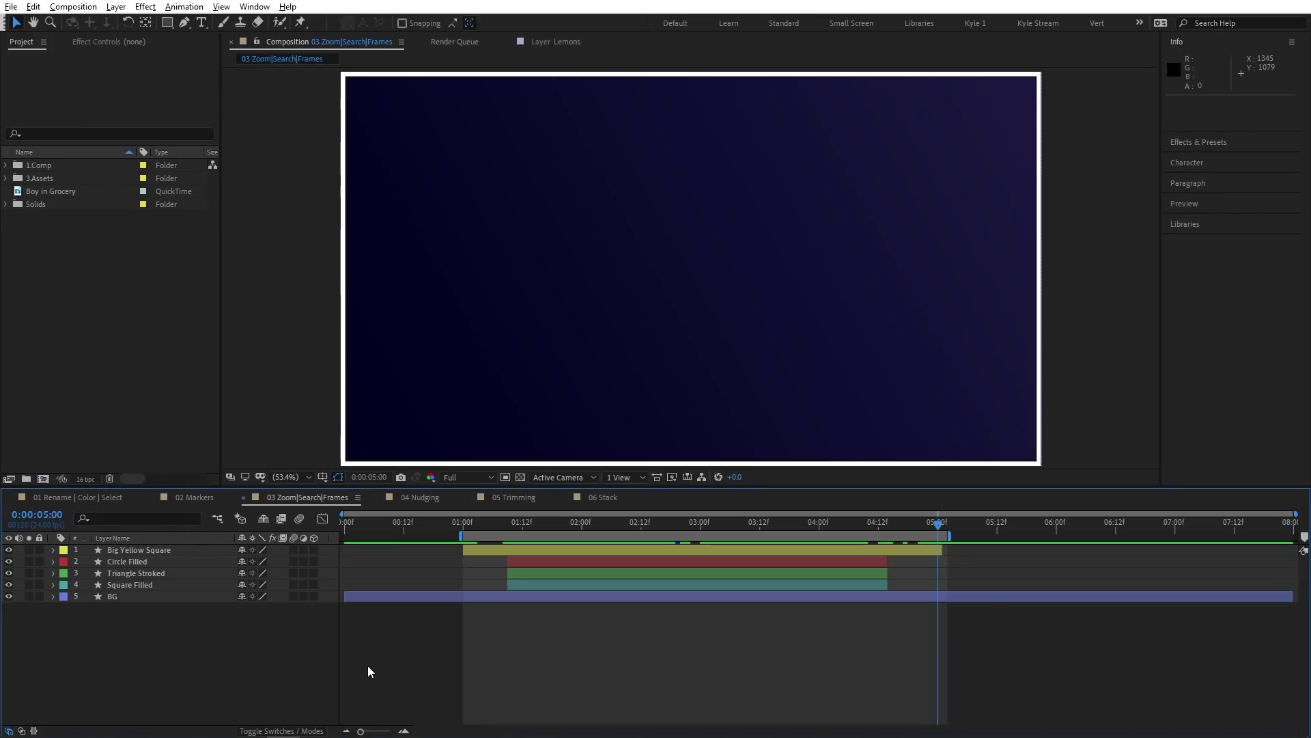
# Reveal the keyframed properties of all layers and jump the playhead back keyframe by keyframe to 0:00:02:09
pyautogui.press('u')
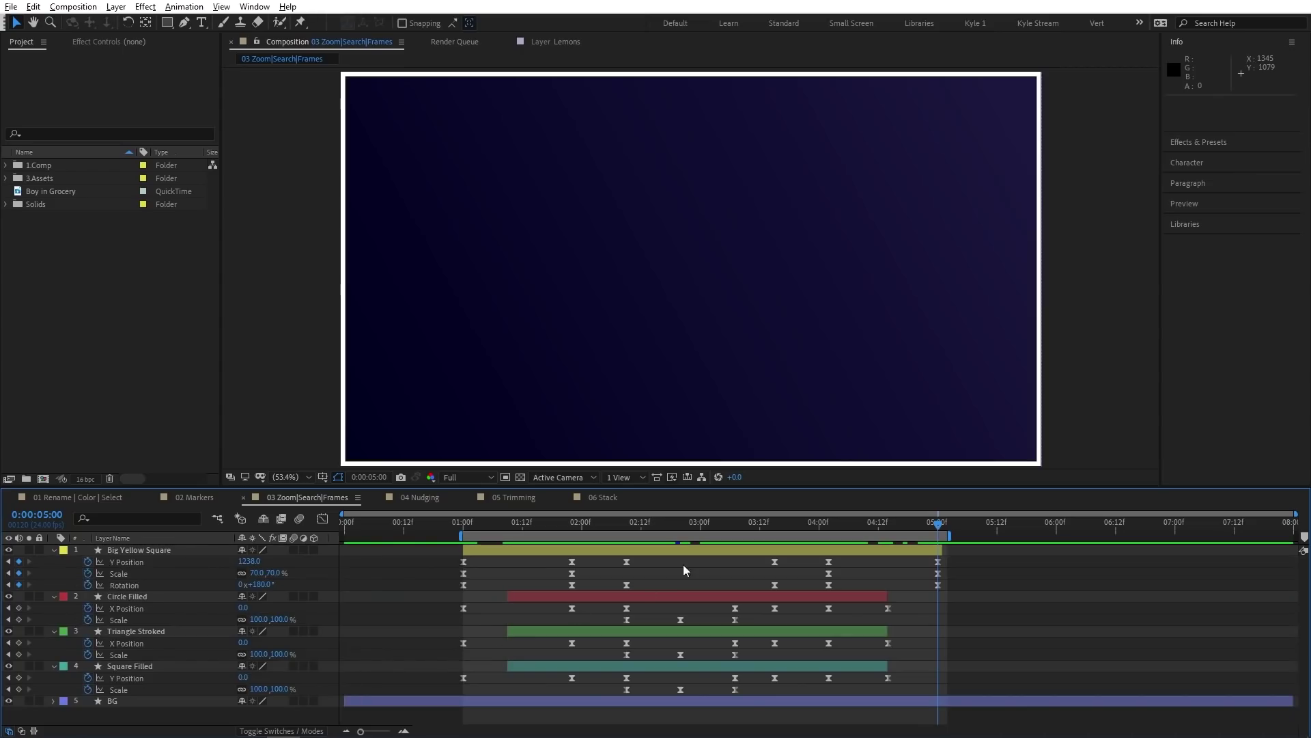
pyautogui.moveTo(750, 523); pyautogui.dragTo(795, 545)
pyautogui.press('j')
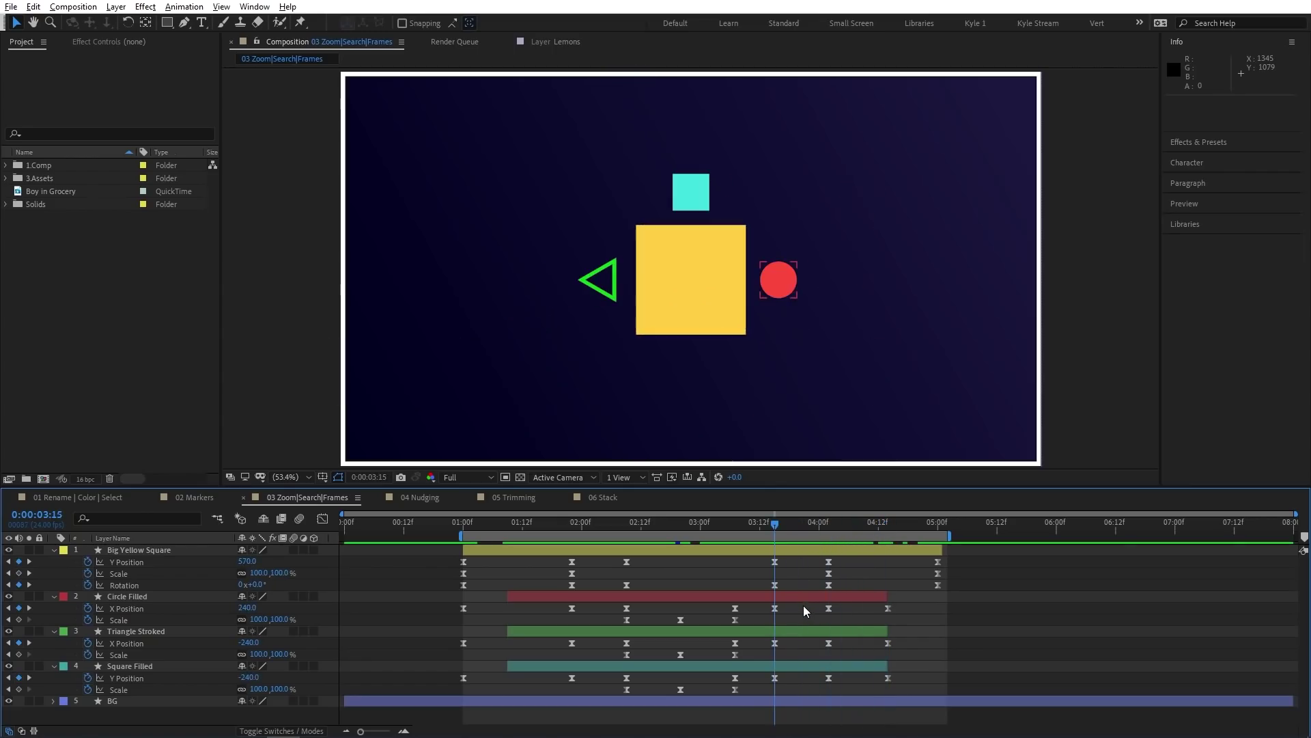
pyautogui.press('j')
pyautogui.press('j')
pyautogui.press('j')
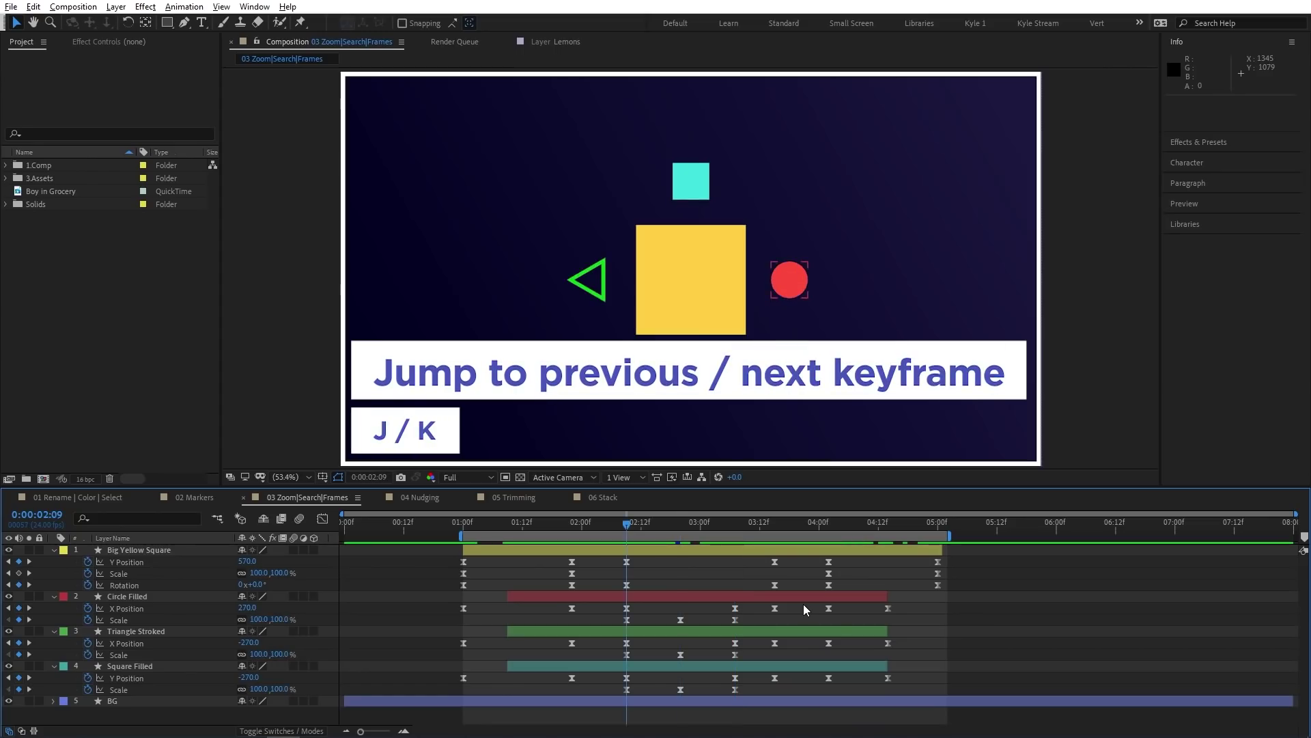
# Jump the playhead forward keyframe by keyframe to 0:00:04:02
pyautogui.press('k')
pyautogui.press('k')
pyautogui.press('k')
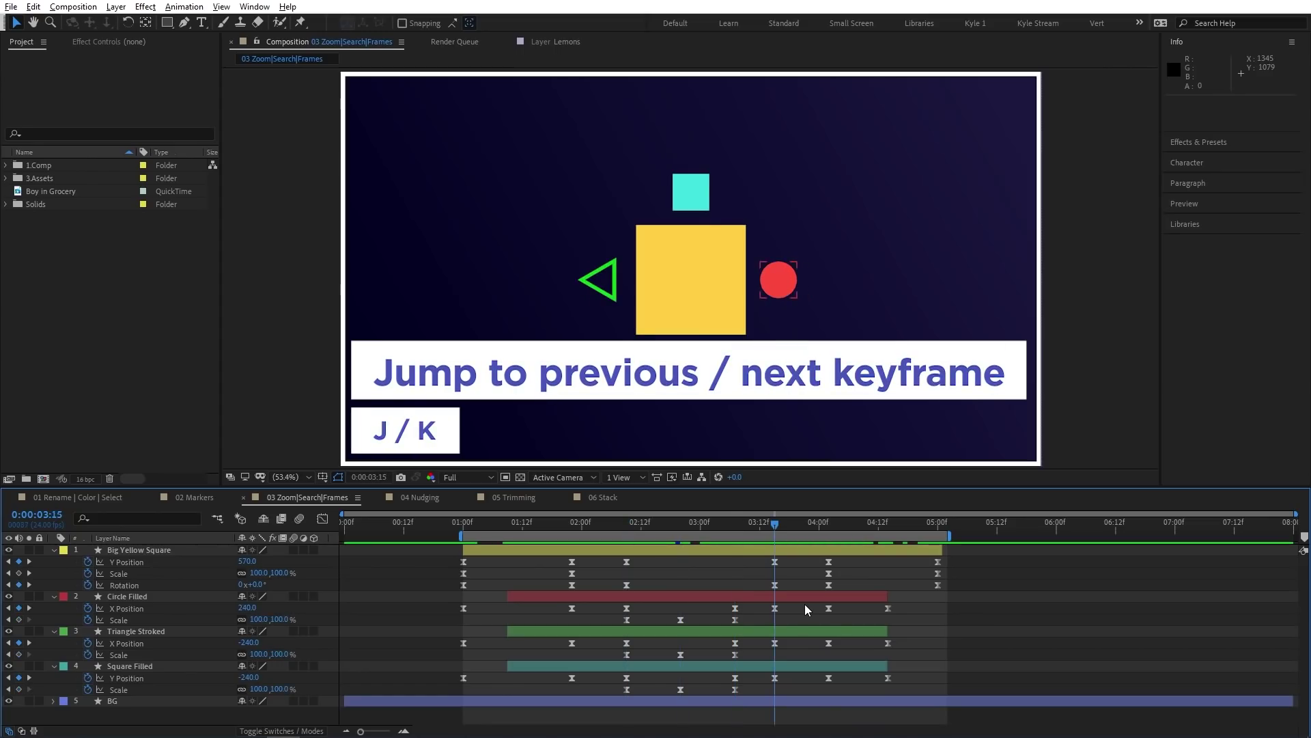
pyautogui.press('k')
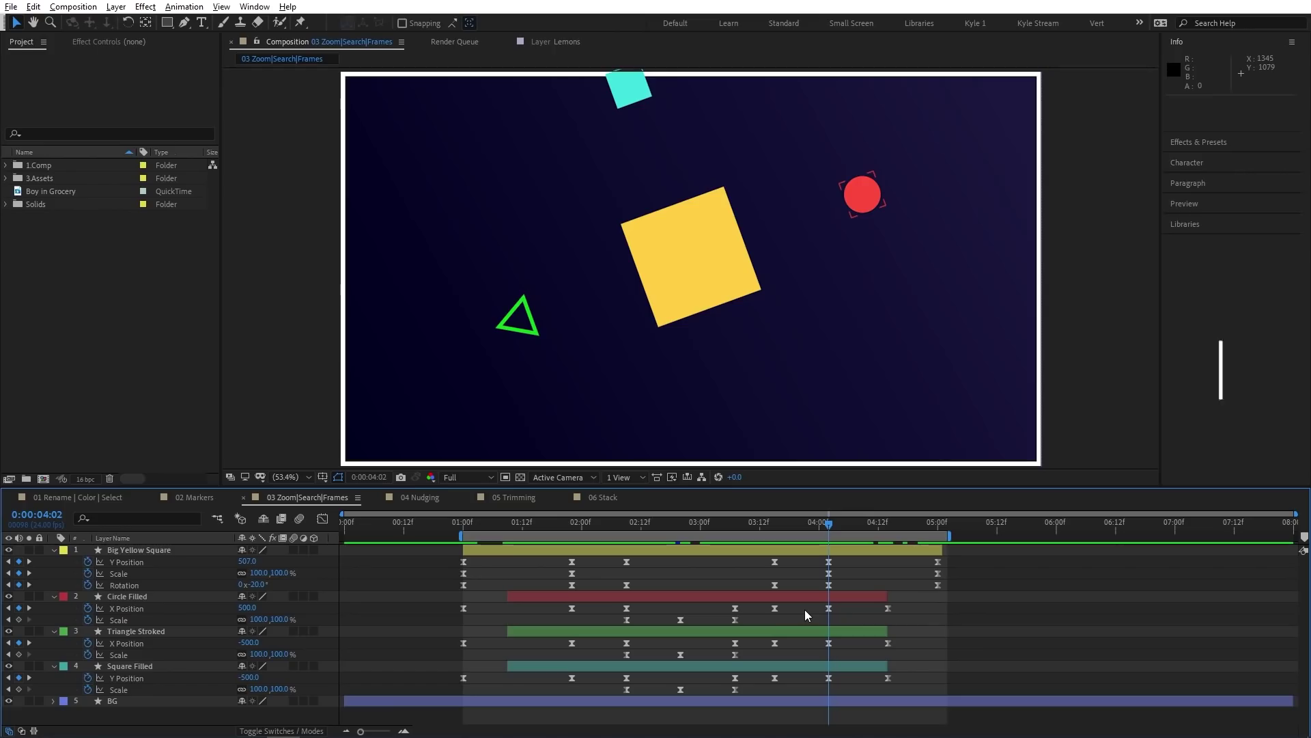
# Select the Circle Filled layer and jump the playhead to its in point and its out point
pyautogui.click(717, 595)
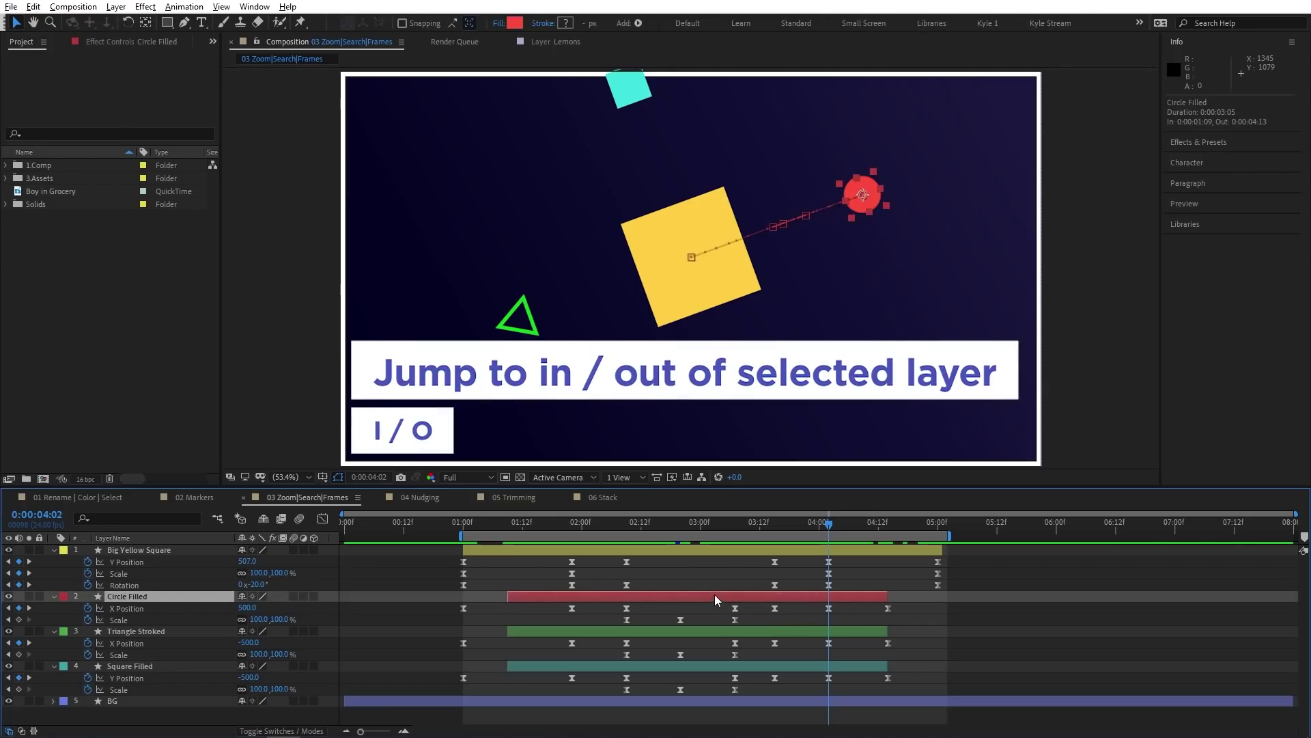
pyautogui.press('i')
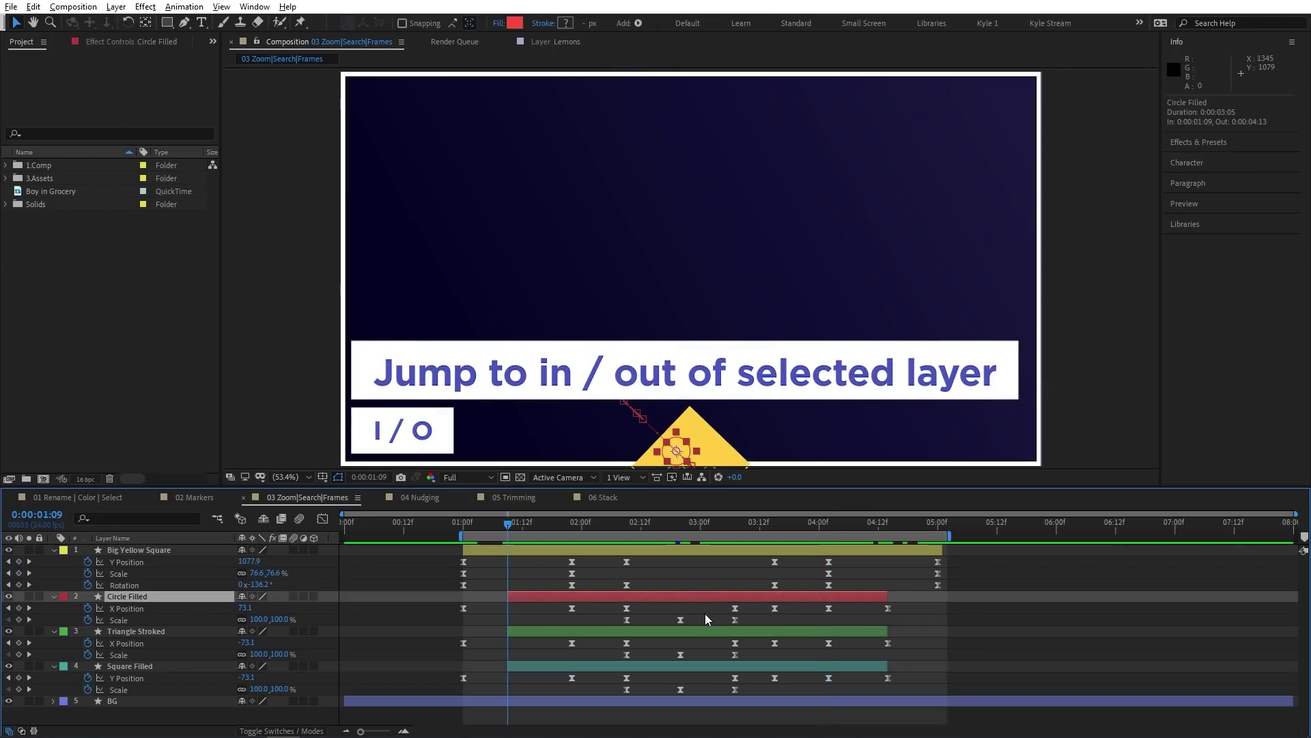
pyautogui.press('o')
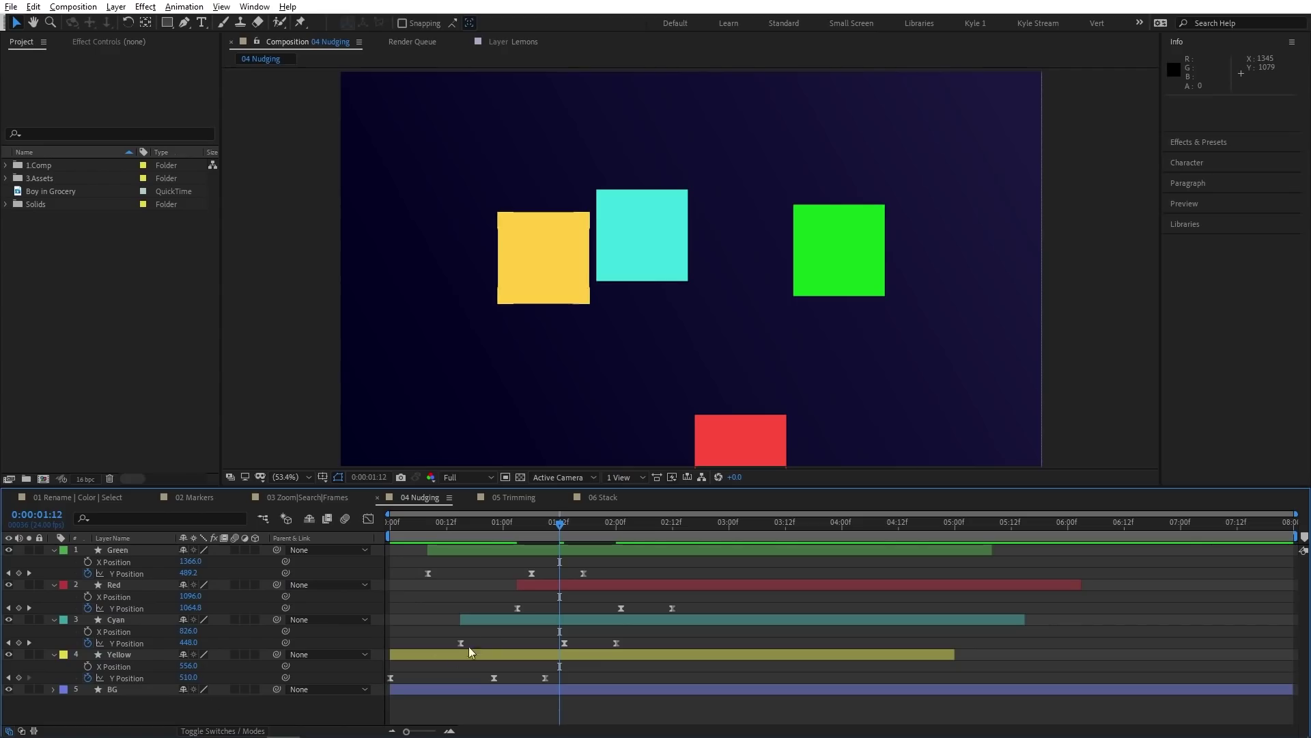
# In the 04 Nudging composition, shift the Red layer one frame later and nudge it earlier and later in one-frame steps
pyautogui.moveTo(599, 586)
pyautogui.mouseDown()
pyautogui.moveTo(554, 583)
pyautogui.moveTo(605, 586)
pyautogui.mouseUp()
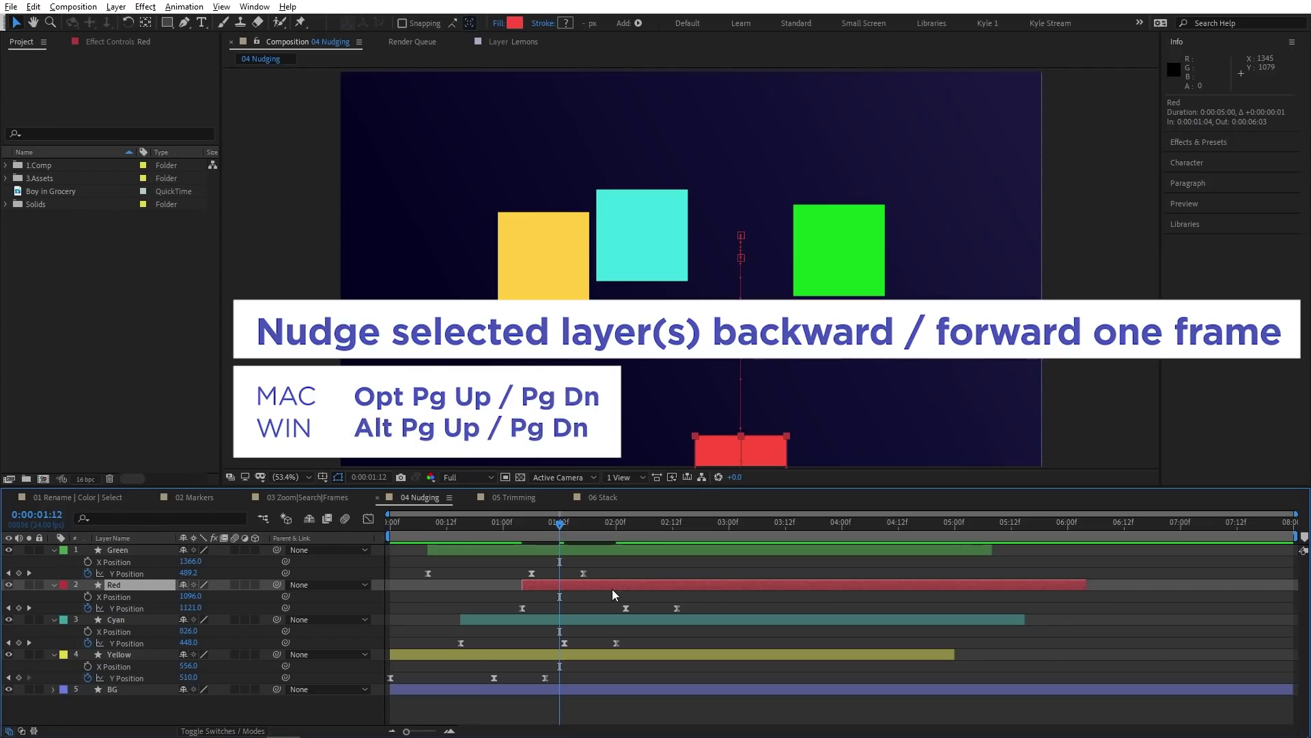
pyautogui.hotkey('alt', 'pageup')
pyautogui.hotkey('alt', 'pageup')
pyautogui.hotkey('alt', 'pagedown')
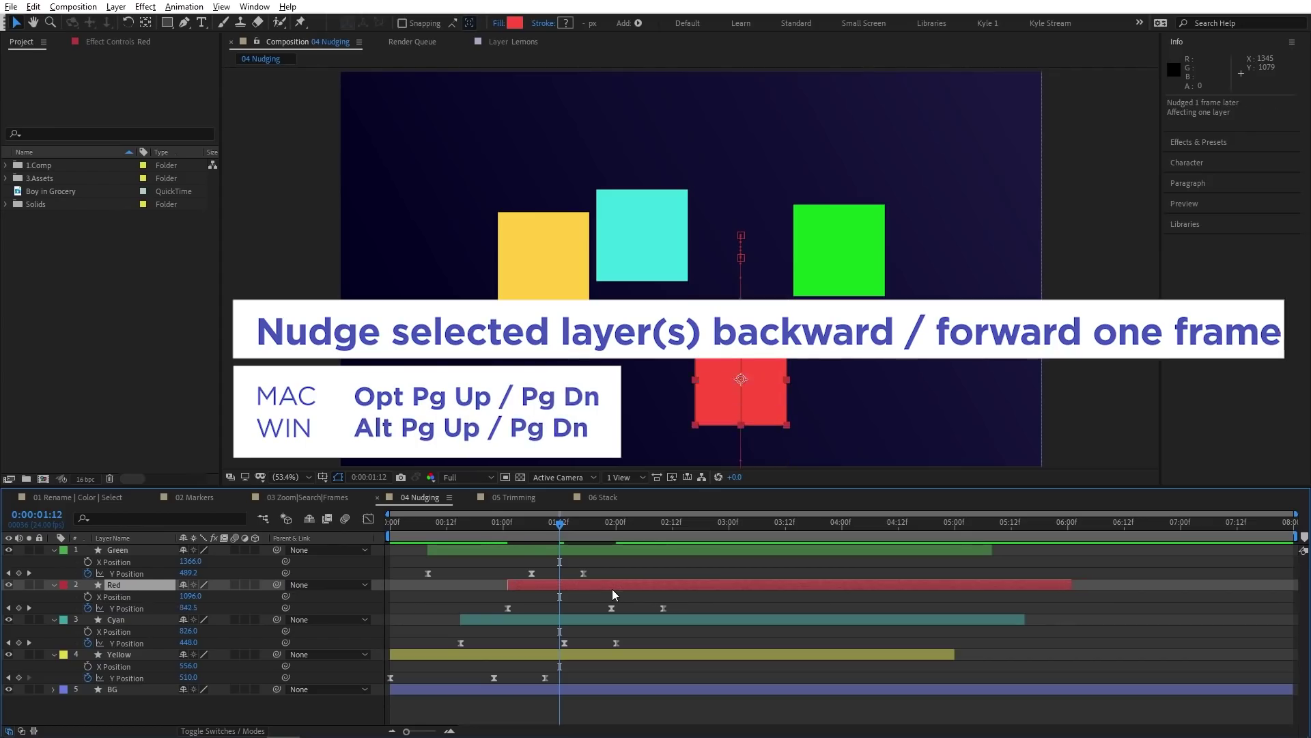
pyautogui.hotkey('alt', 'pagedown')
pyautogui.hotkey('alt', 'pageup')
pyautogui.hotkey('alt', 'pageup')
pyautogui.hotkey('alt', 'pageup')
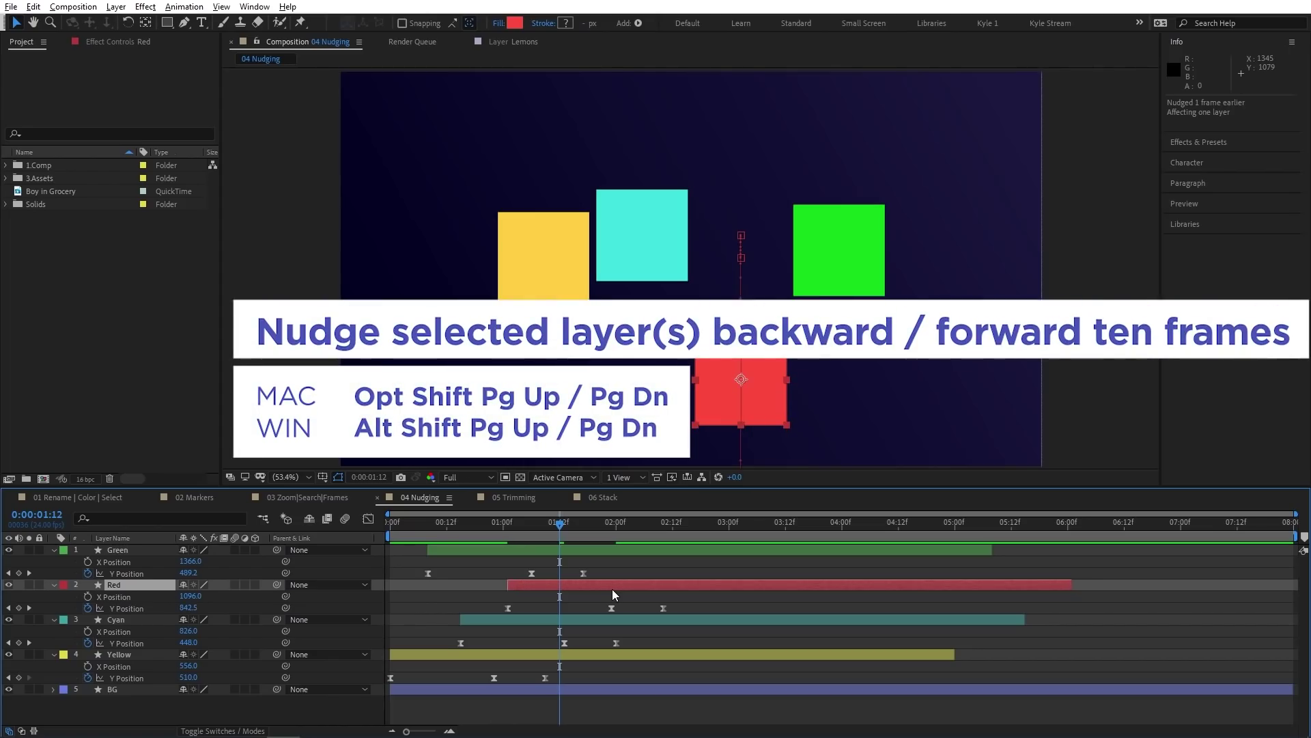
# Nudge the Red layer ten frames earlier, then twenty frames later in ten-frame steps
pyautogui.hotkey('alt', 'shift', 'pageup')
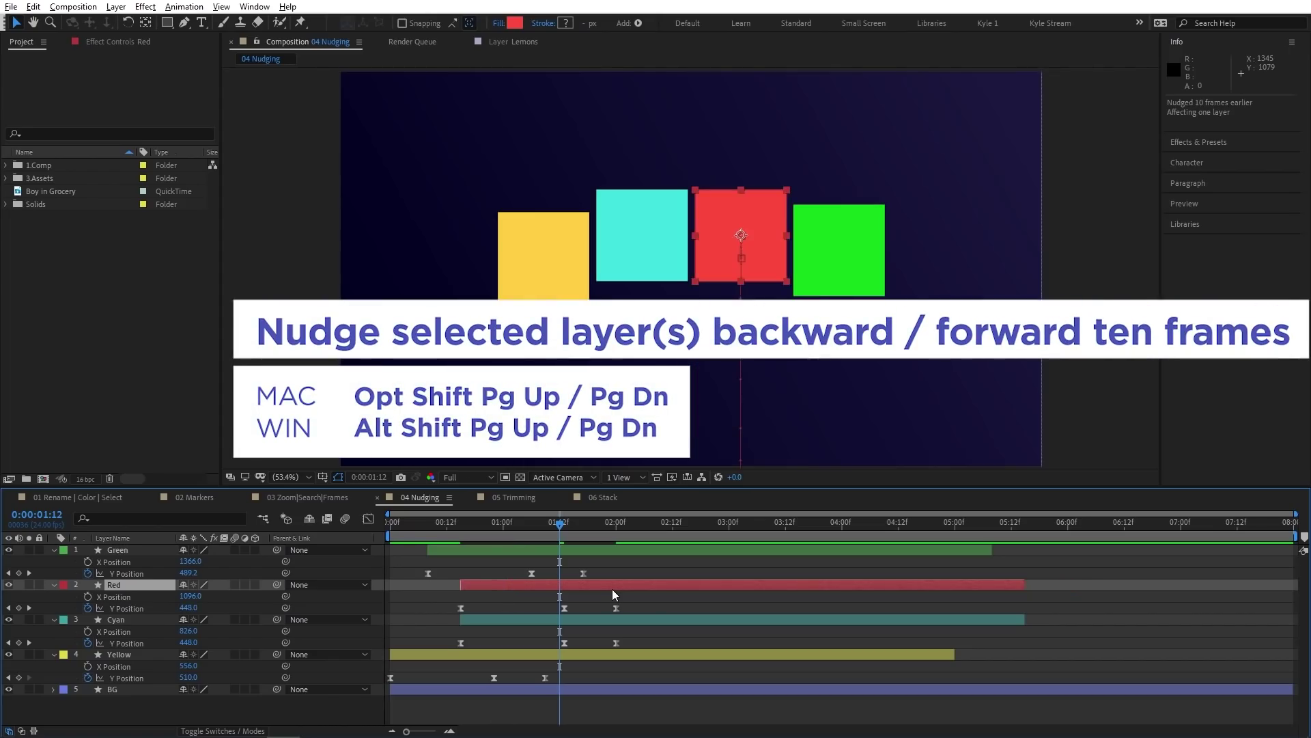
pyautogui.hotkey('alt', 'shift', 'pagedown')
pyautogui.hotkey('alt', 'shift', 'pagedown')
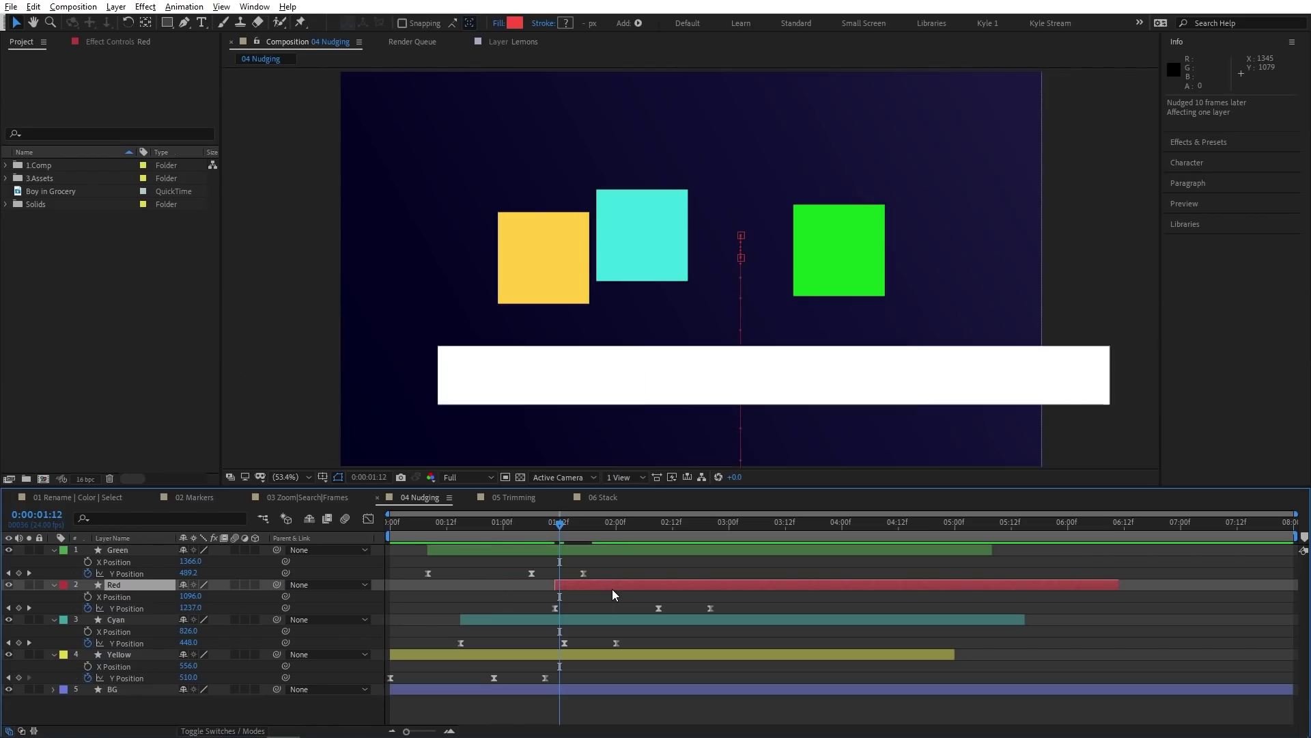
# Move the Red layer's in point to 0:00:01:00, and align the Green and Cyan layers' in points to the same frame
pyautogui.click(555, 523)
pyautogui.moveTo(556, 527); pyautogui.dragTo(502, 525)
pyautogui.press('[')
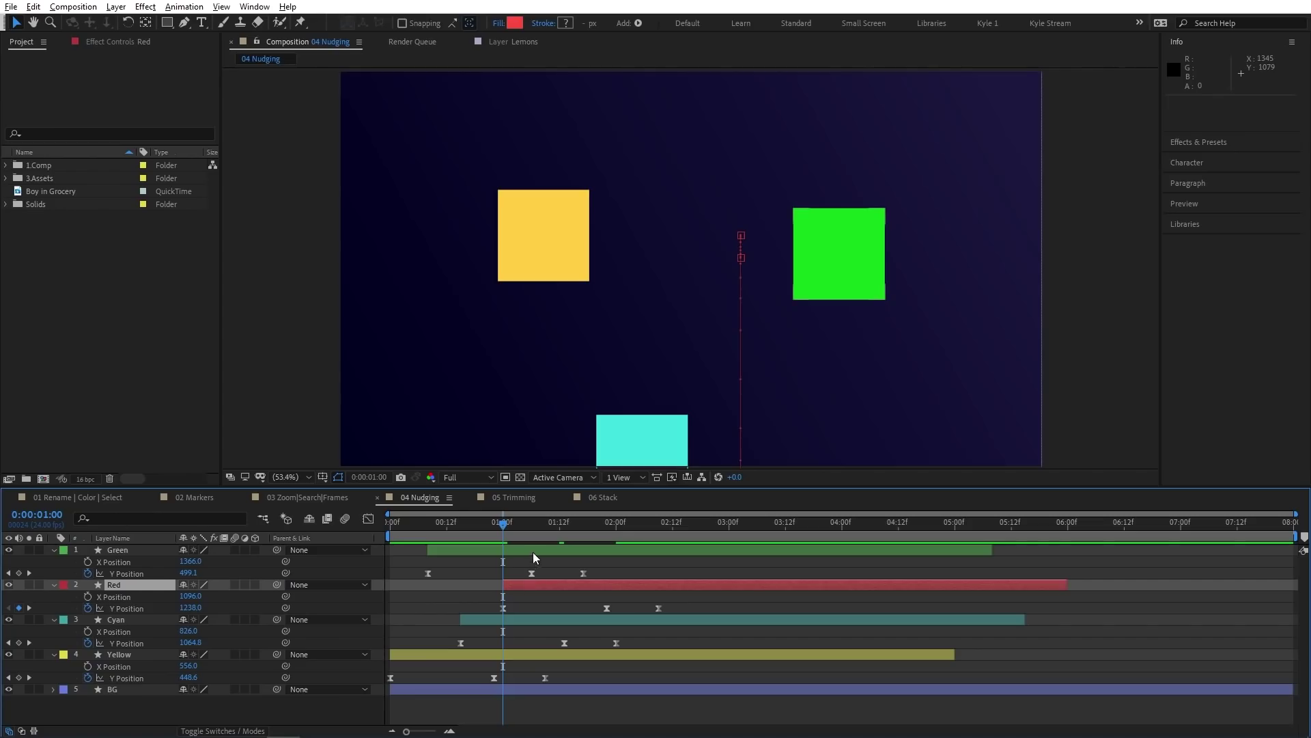
pyautogui.click(535, 549)
pyautogui.keyDown('shift'); pyautogui.click(531, 618); pyautogui.keyUp('shift')
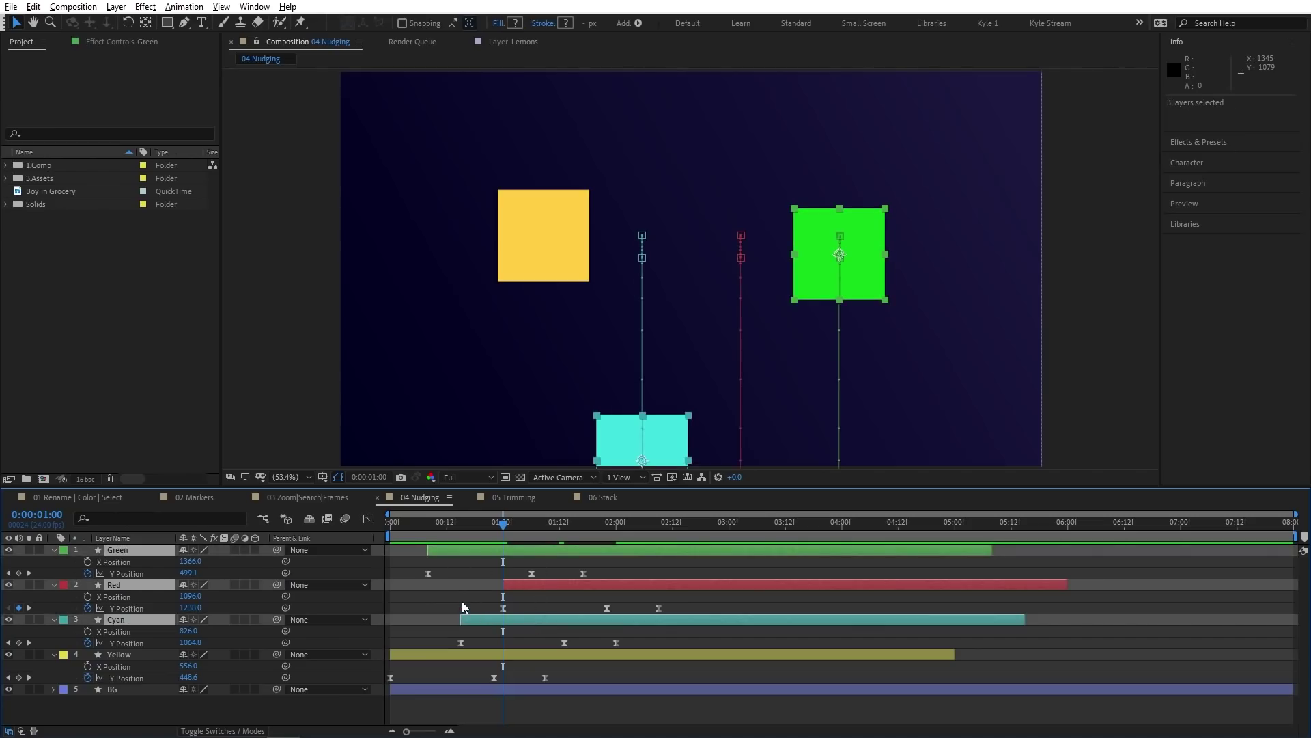
pyautogui.press('[')
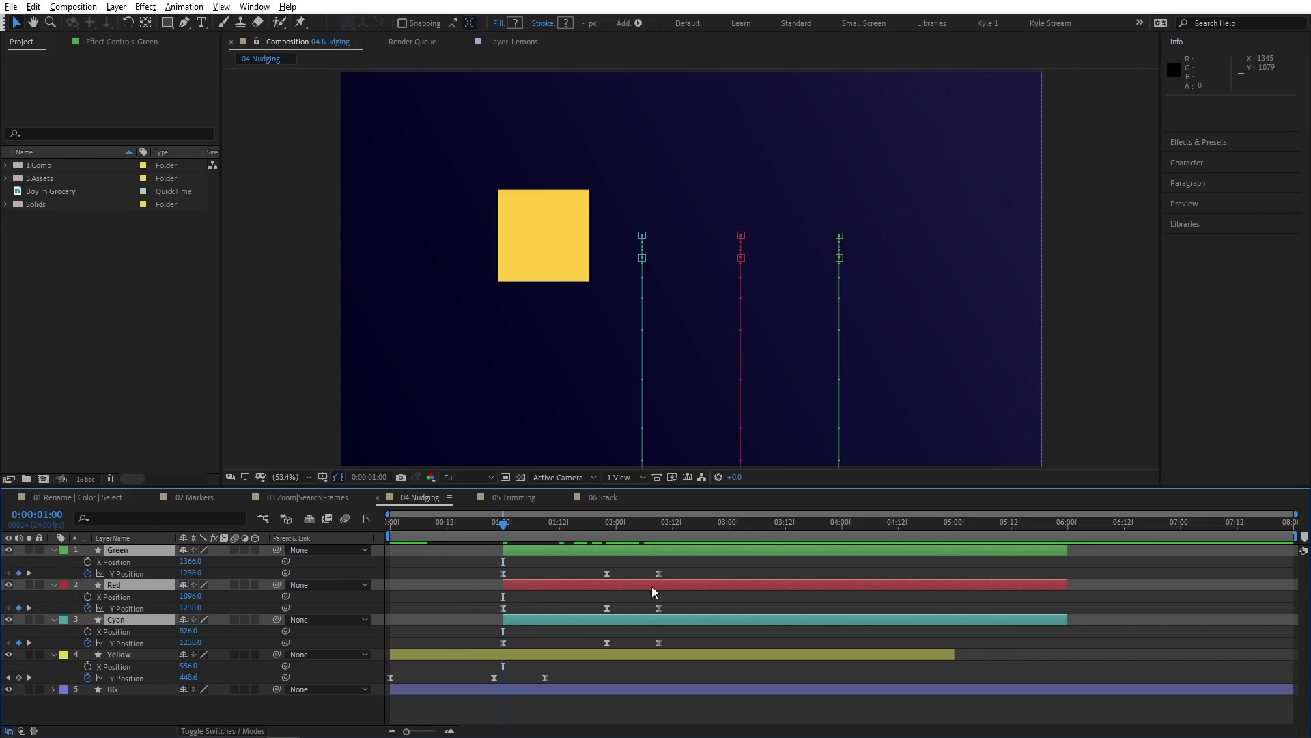
# Move the Green, Red and Cyan layers' out points to 0:00:06:20, then shift the layers to the composition's first frame and last frame
pyautogui.moveTo(1137, 523); pyautogui.dragTo(1161, 522)
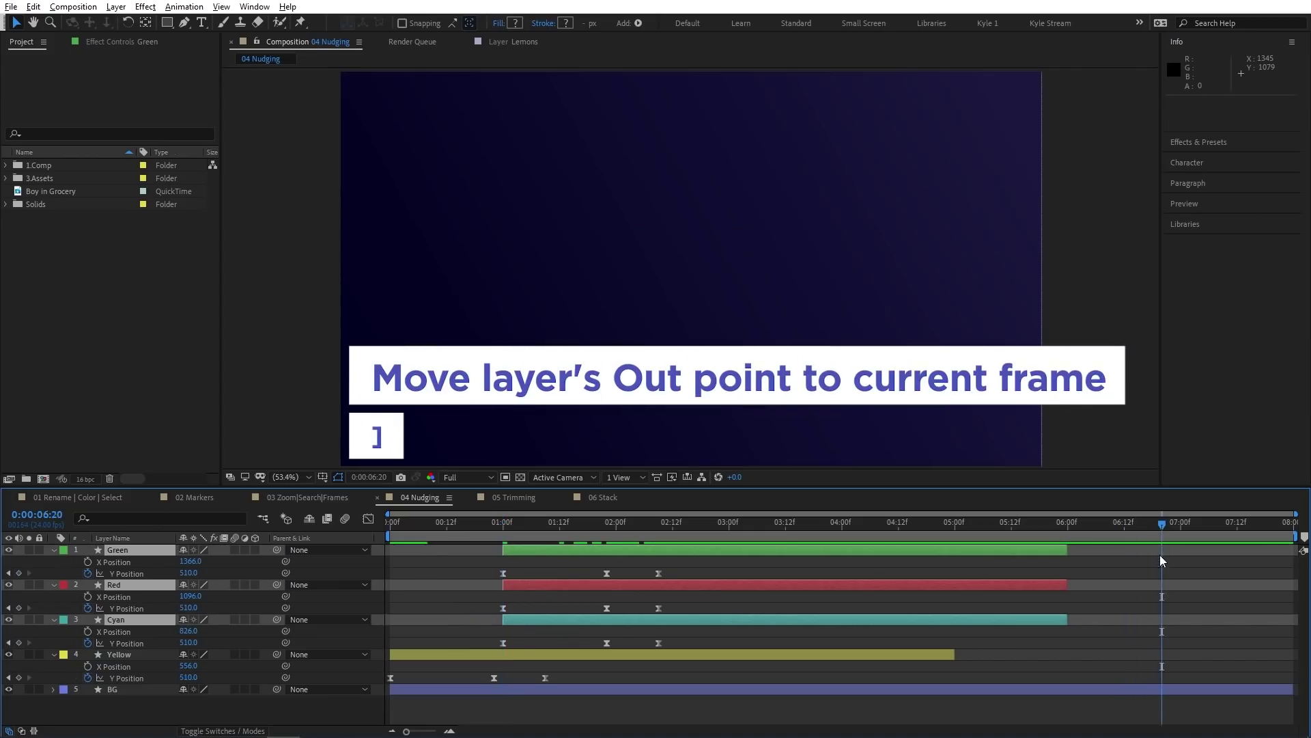
pyautogui.press(']')
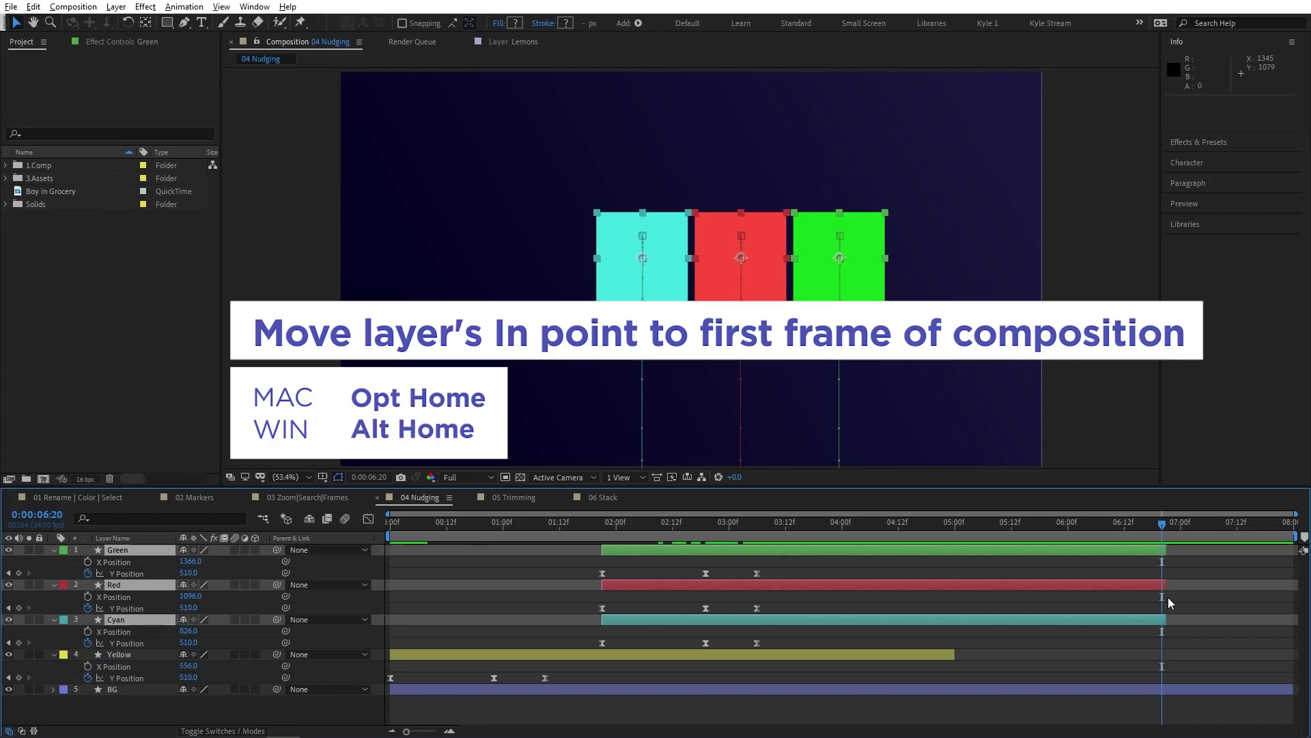
pyautogui.hotkey('alt', 'Home')
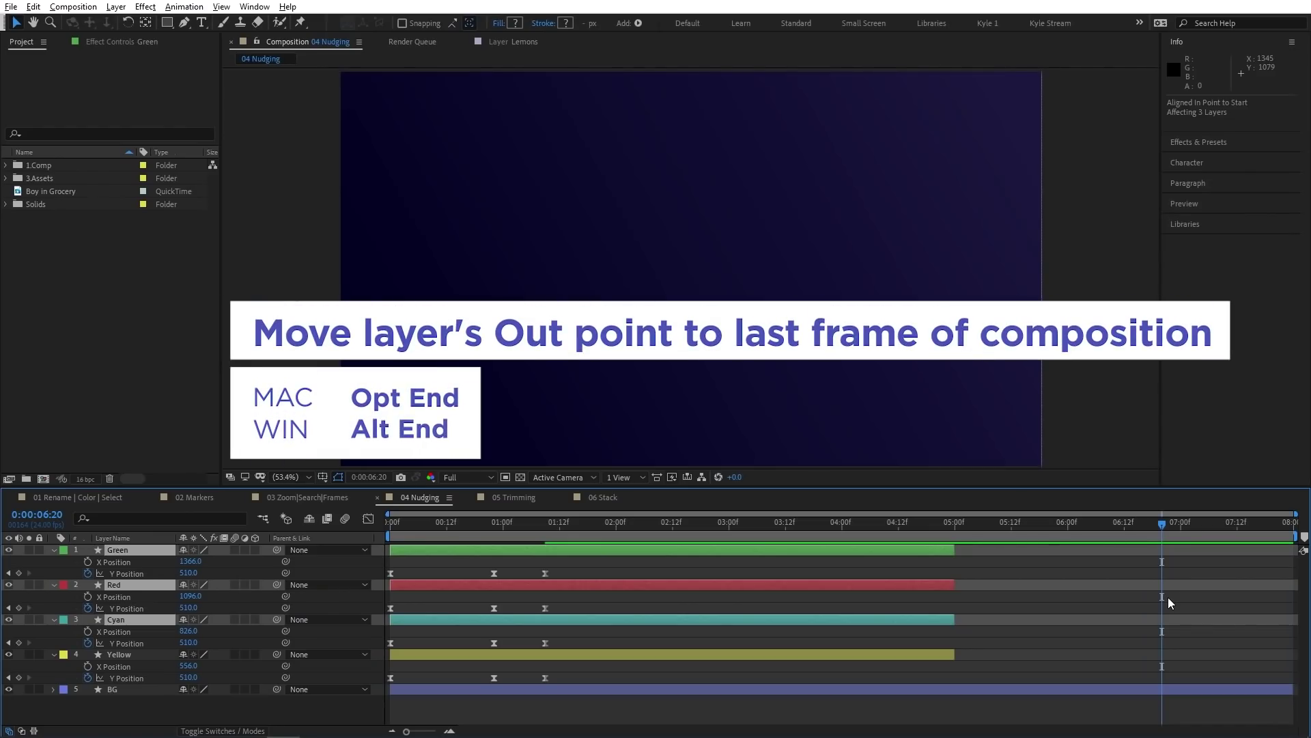
pyautogui.hotkey('alt', 'End')
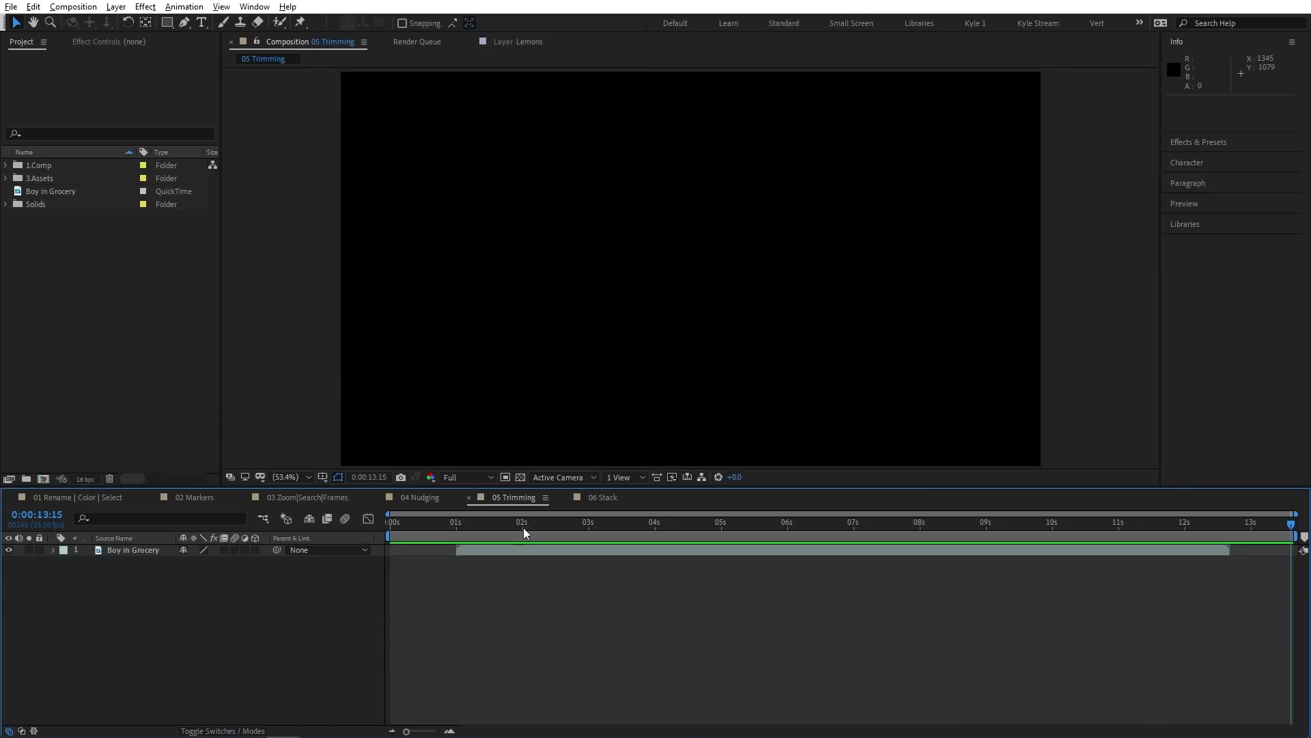
# In the 05 Trimming composition, trim the Boy in Grocery layer's in point to 0:00:02:12, then 0:00:03:19, and its out point to between 8 and 9 seconds
pyautogui.moveTo(523, 528); pyautogui.dragTo(732, 528)
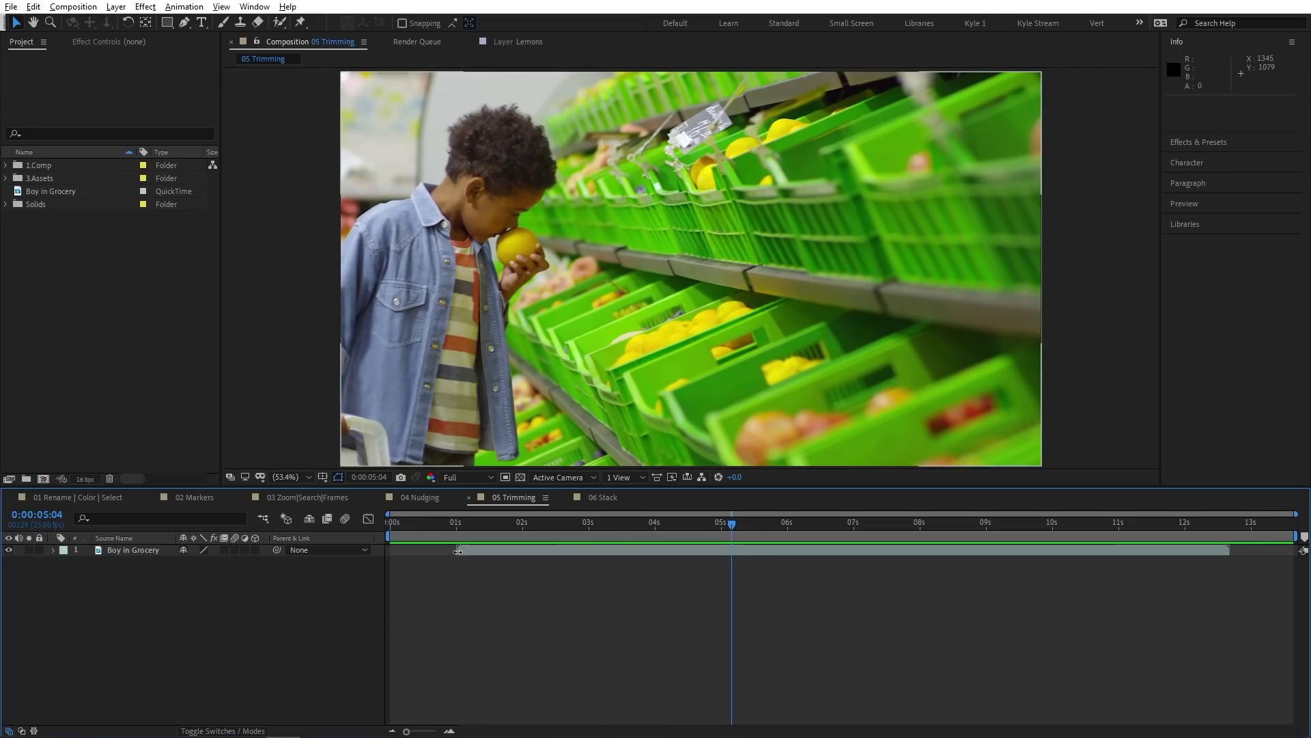
pyautogui.moveTo(458, 552); pyautogui.dragTo(554, 553)
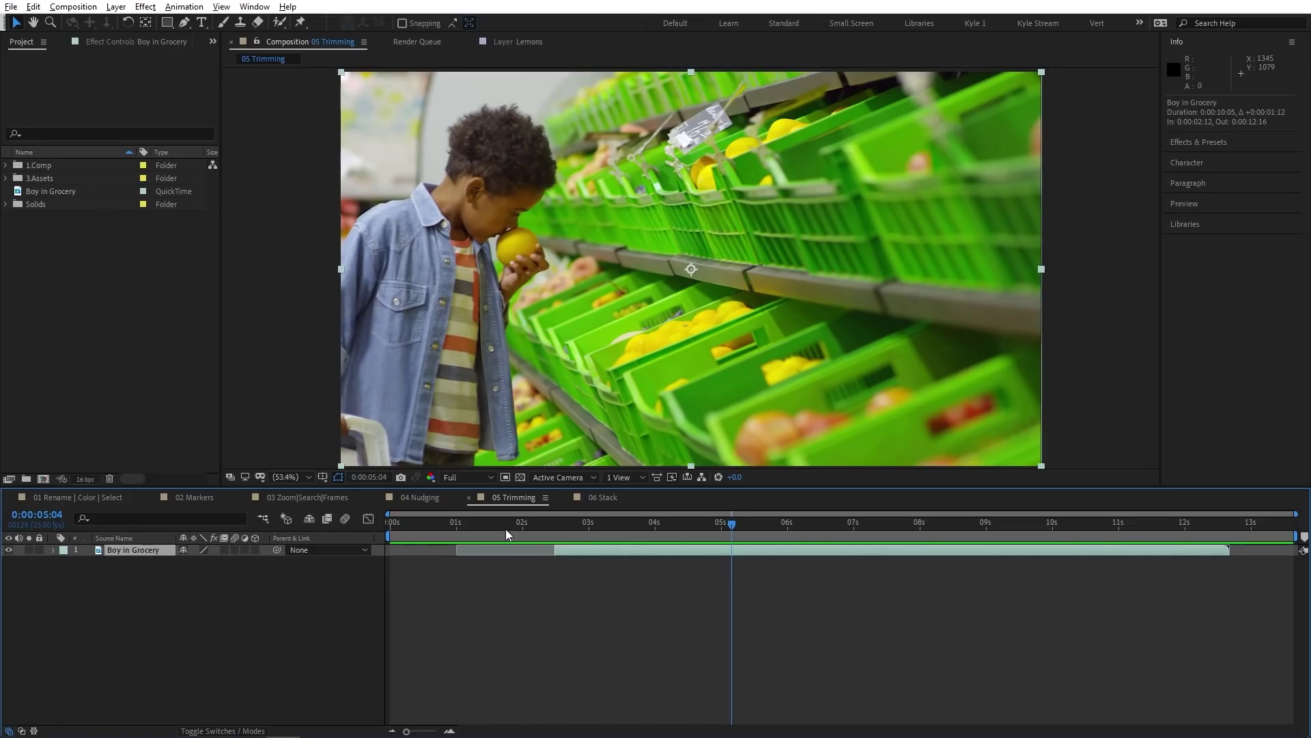
pyautogui.moveTo(493, 526); pyautogui.dragTo(650, 532)
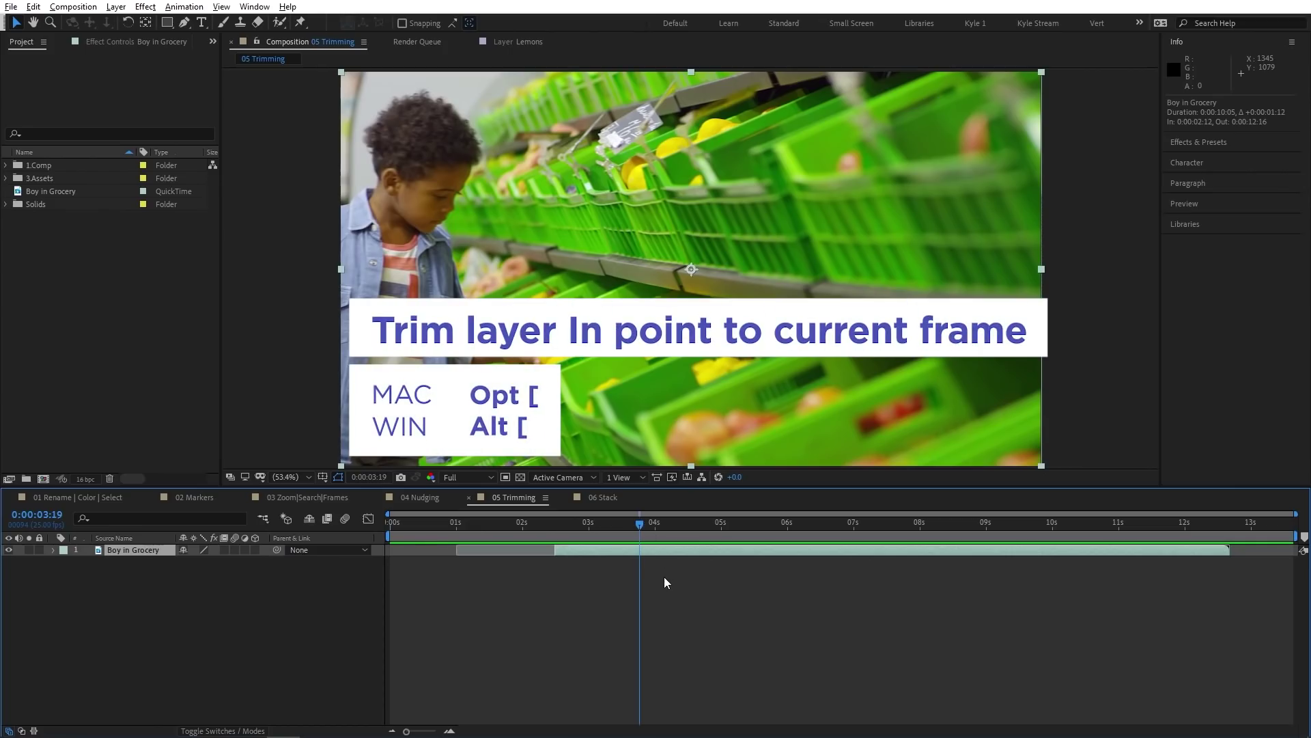
pyautogui.hotkey('alt', '[')
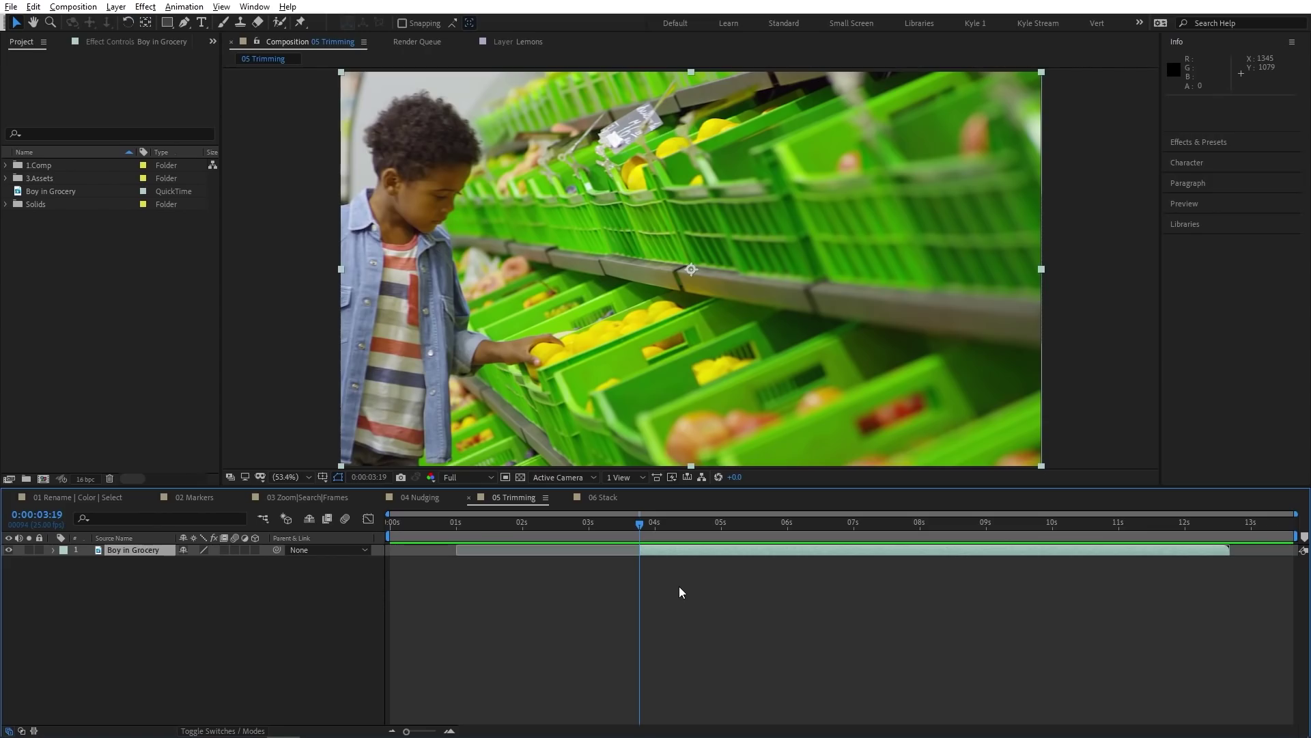
pyautogui.moveTo(872, 532); pyautogui.dragTo(957, 524)
pyautogui.hotkey('alt', ']')
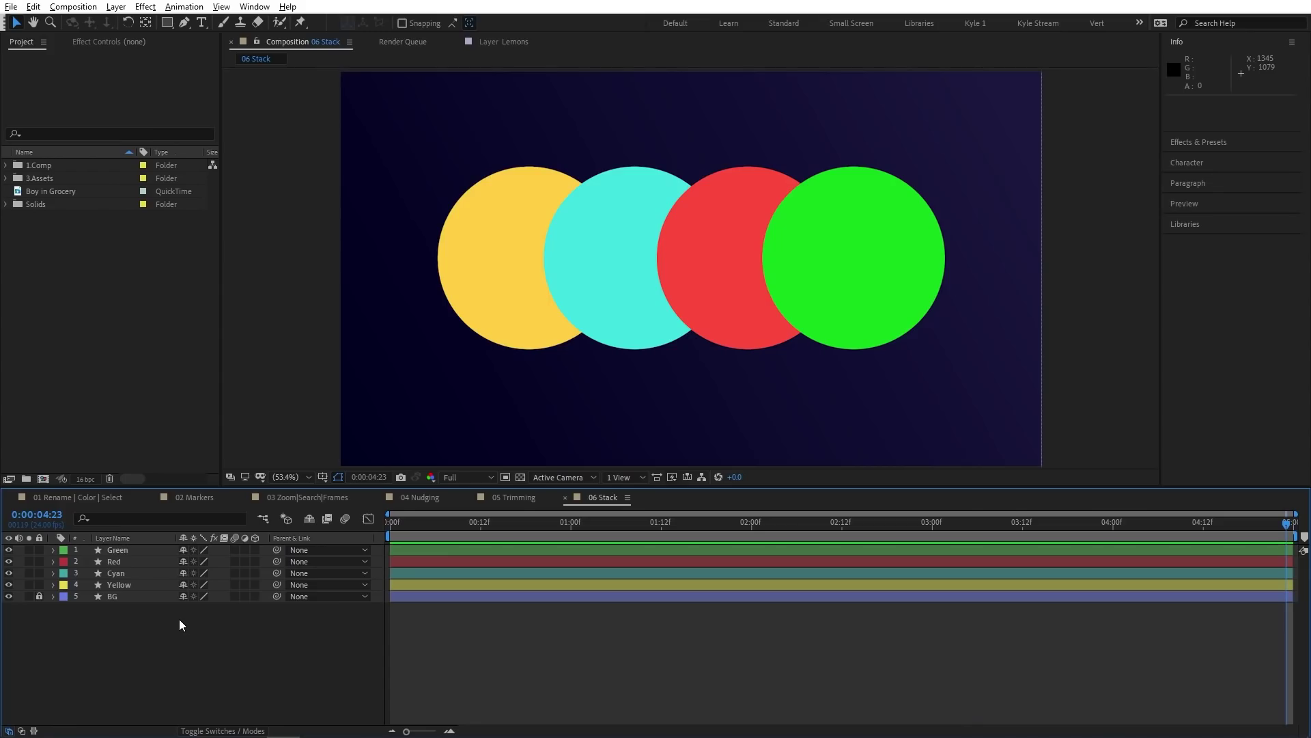
# In the 06 Stack composition, select the Green and then the Cyan layer, and step the selection up and down the stack, ending on Green
pyautogui.click(128, 549)
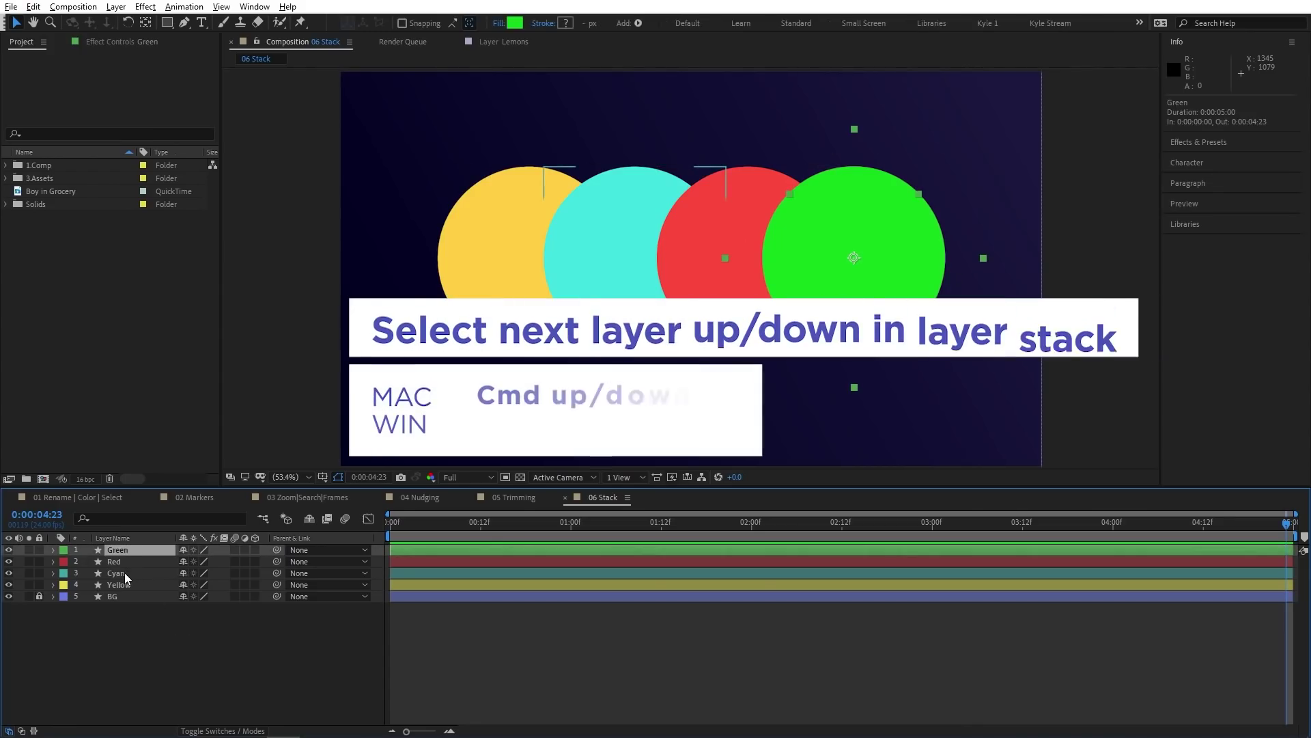
pyautogui.click(124, 572)
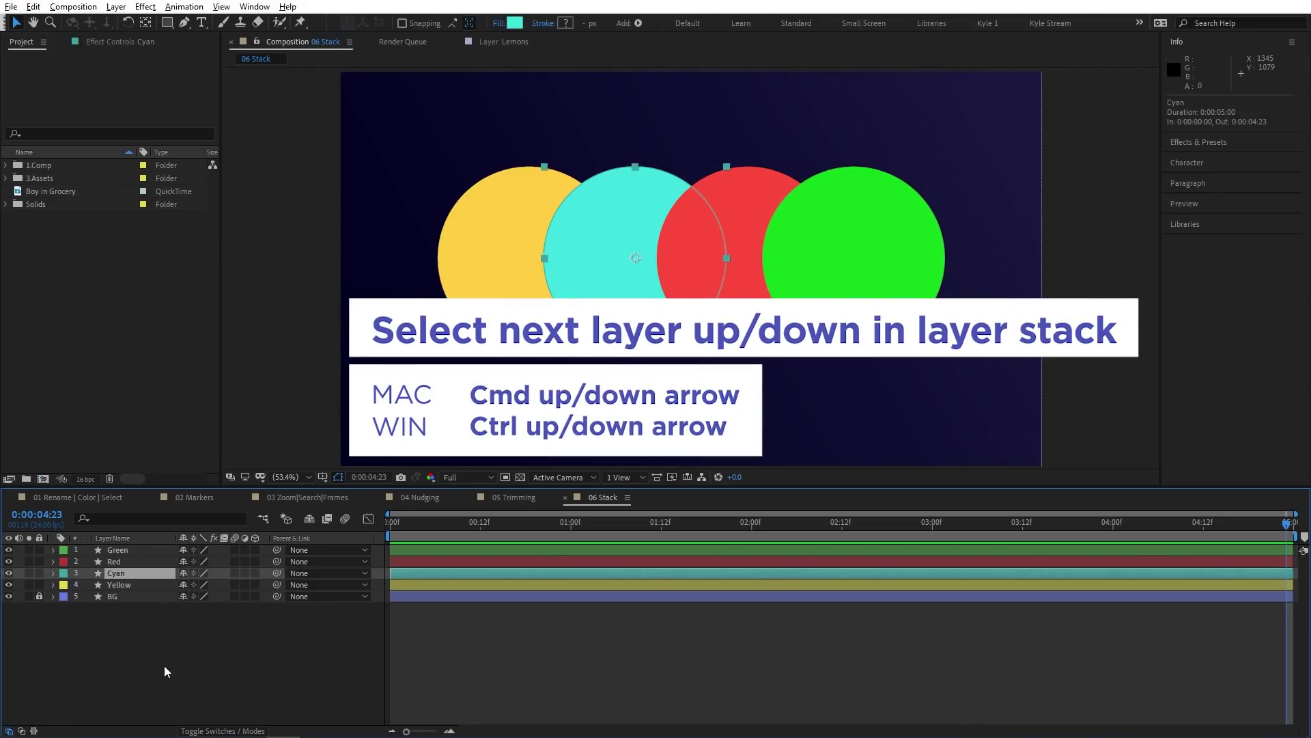
pyautogui.hotkey('ctrl', 'Up')
pyautogui.hotkey('ctrl', 'Up')
pyautogui.hotkey('ctrl', 'Down')
pyautogui.hotkey('ctrl', 'Down')
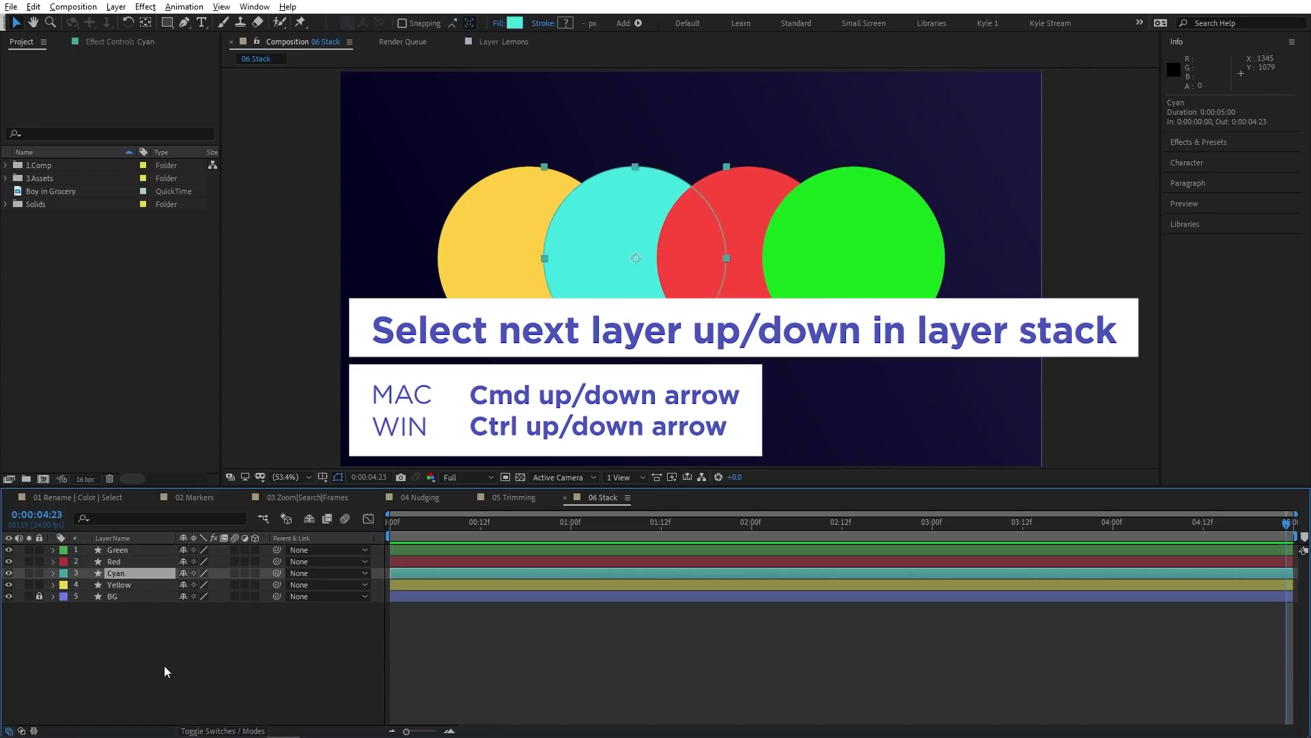
pyautogui.hotkey('ctrl', 'Down')
pyautogui.hotkey('ctrl', 'Up')
pyautogui.hotkey('ctrl', 'Up')
pyautogui.hotkey('ctrl', 'Up')
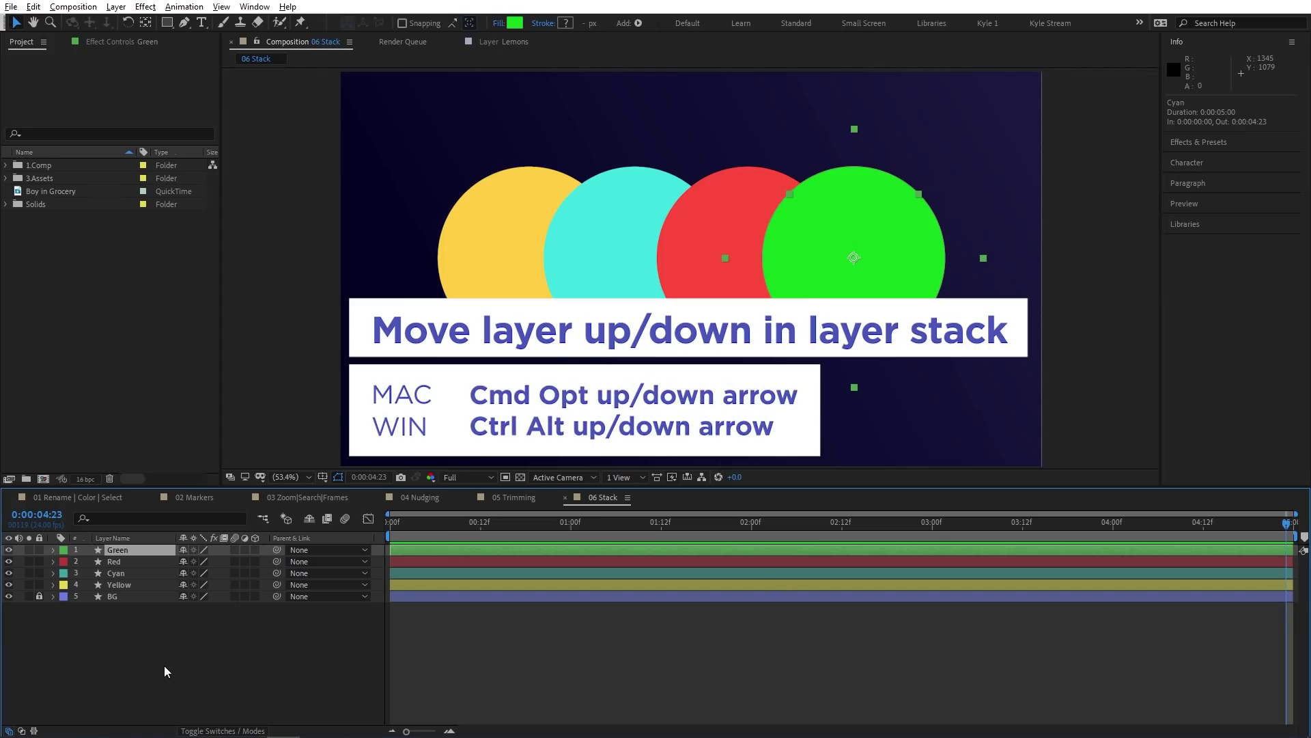
# Move the Green layer down the layer stack one place at a time, then back up to directly below Red
pyautogui.hotkey('ctrl', 'alt', 'Down')
pyautogui.hotkey('ctrl', 'alt', 'Down')
pyautogui.hotkey('ctrl', 'alt', 'Down')
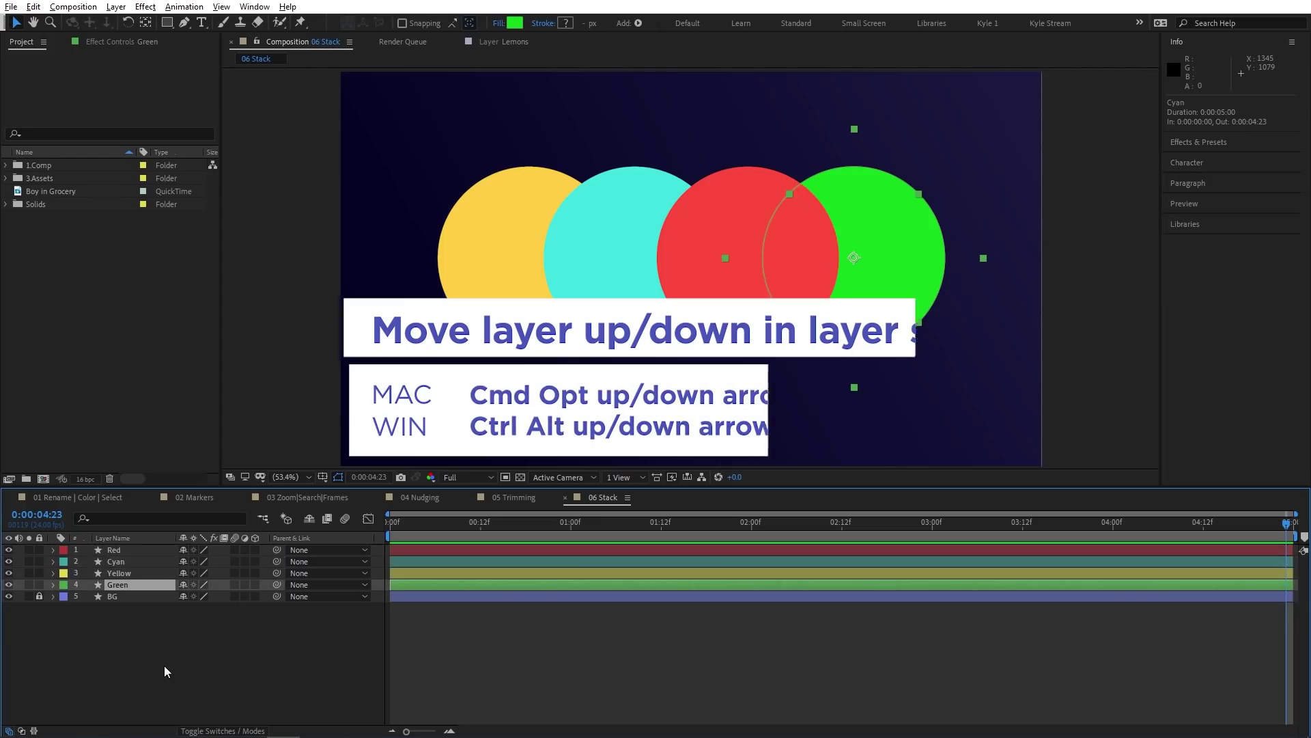
pyautogui.hotkey('ctrl', 'alt', 'Down')
pyautogui.hotkey('ctrl', 'alt', 'Up')
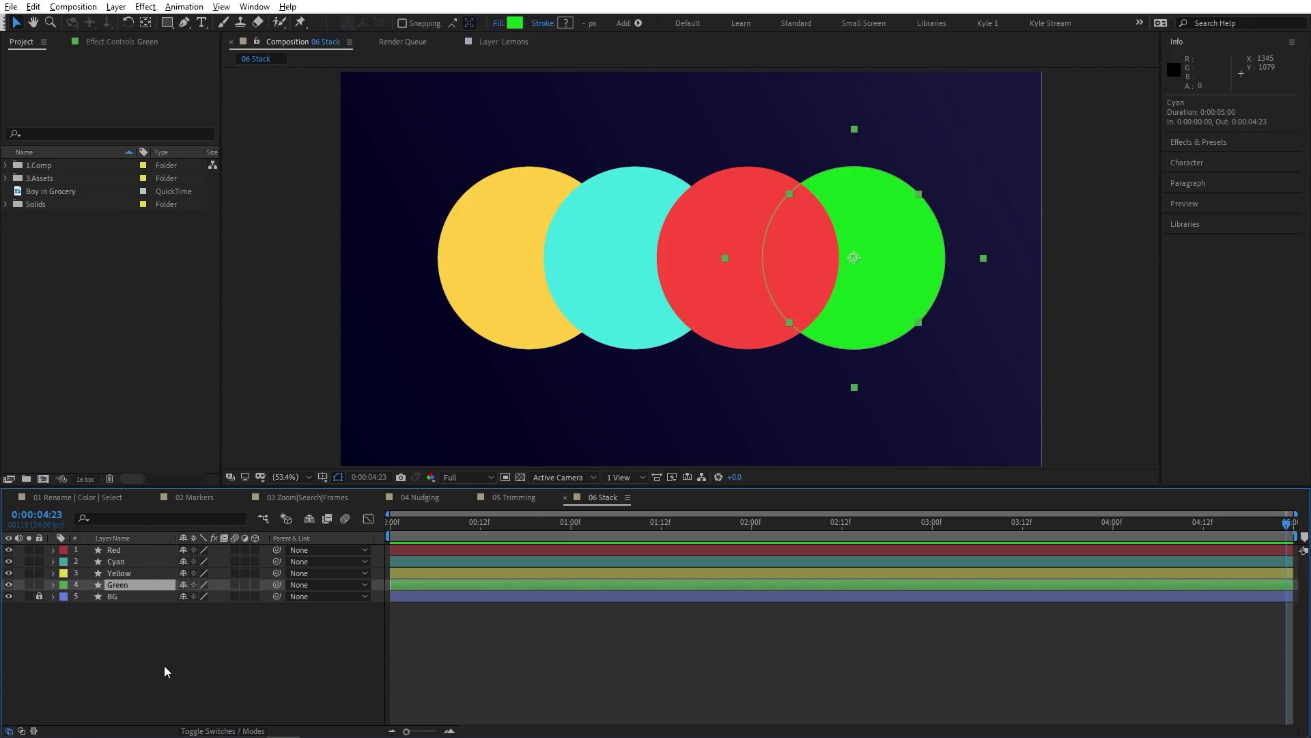
pyautogui.hotkey('ctrl', 'alt', 'Up')
pyautogui.hotkey('ctrl', ']')
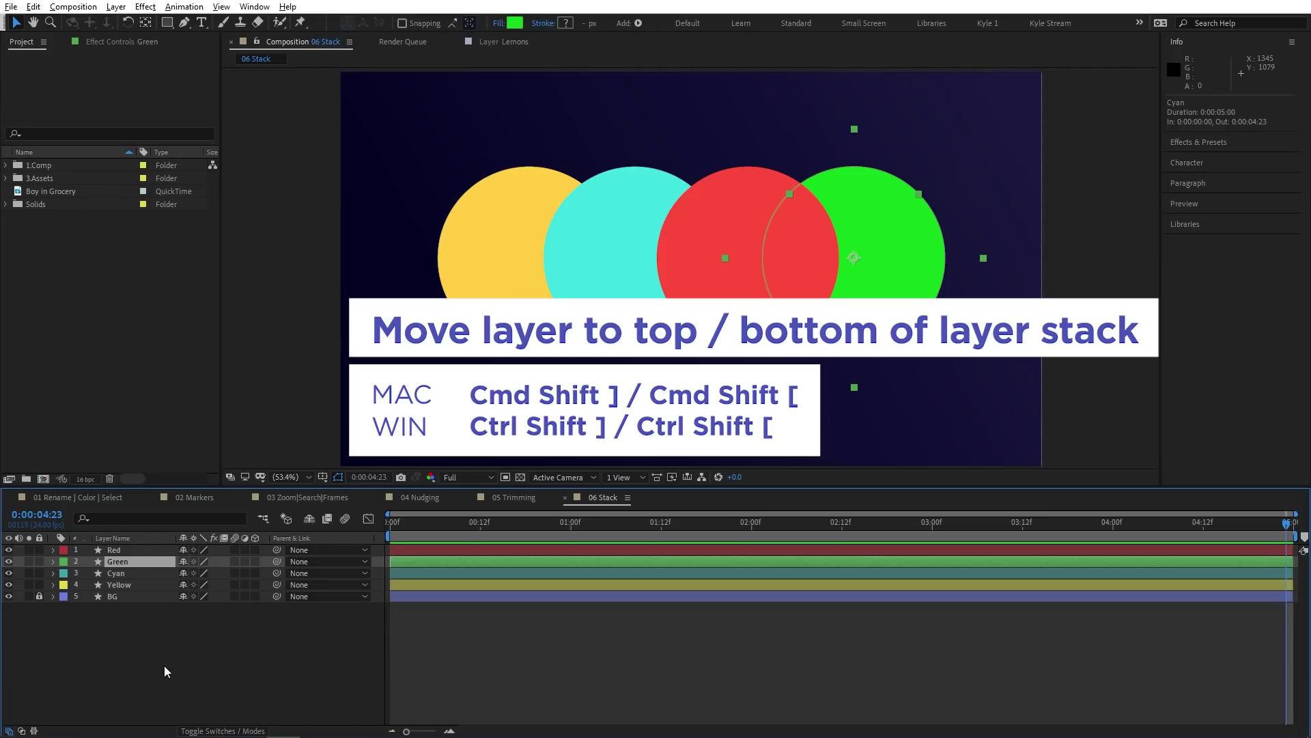
# Bring the Green layer to the top of the layer stack, then send it to the bottom below BG
pyautogui.hotkey('ctrl', 'shift', ']')
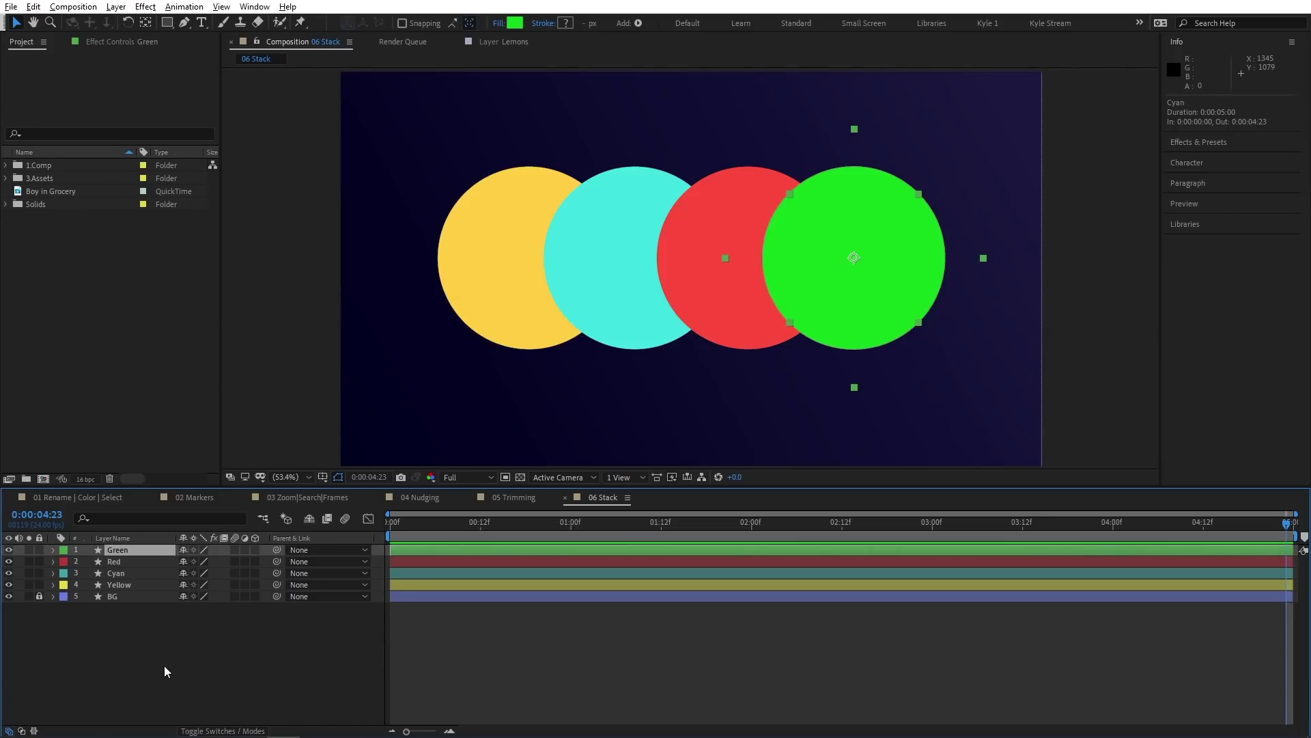
pyautogui.hotkey('ctrl', 'shift', '[')
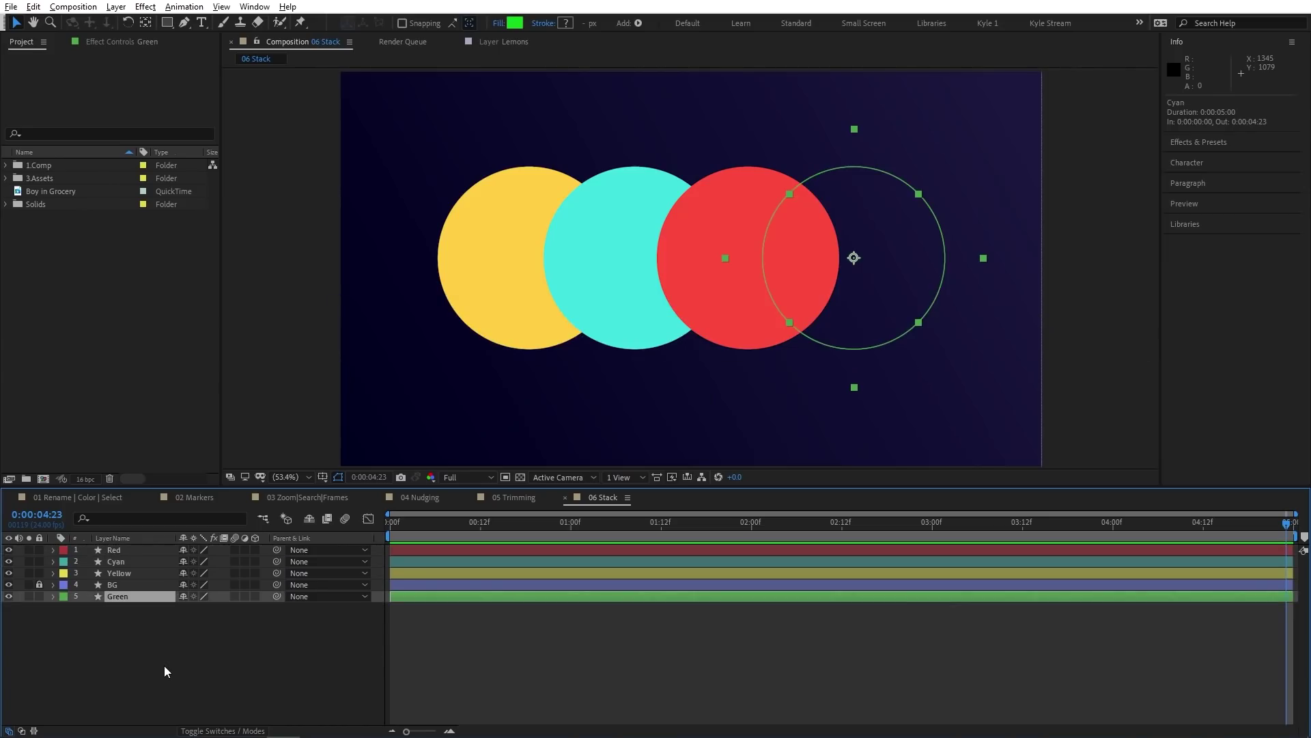